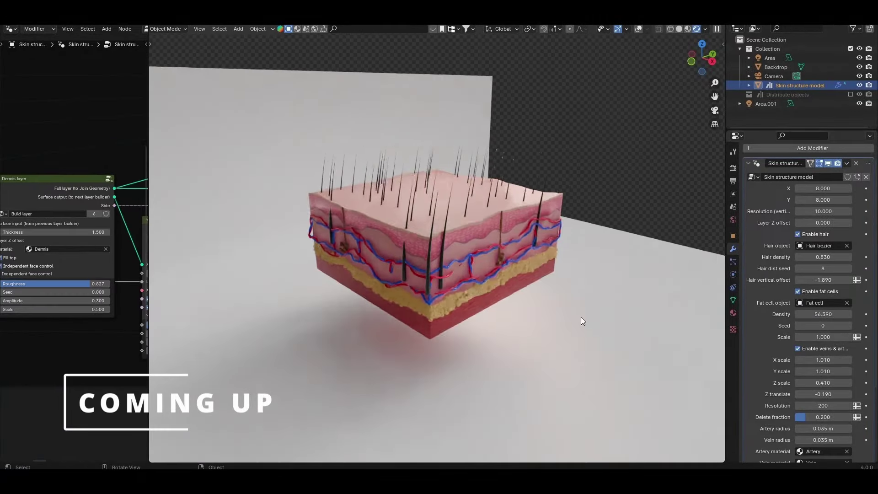
- Set the hair density to 0.470 with hair enabled, and adjust the Squamous cells layer's noise settings
{"action": "left_click", "coordinate": [797, 234]}
{"action": "left_click", "coordinate": [797, 234]}
{"action": "left_click_drag", "start_coordinate": [822, 257], "coordinate": [806, 257]}
{"action": "left_click_drag", "start_coordinate": [850, 221], "coordinate": [859, 222]}
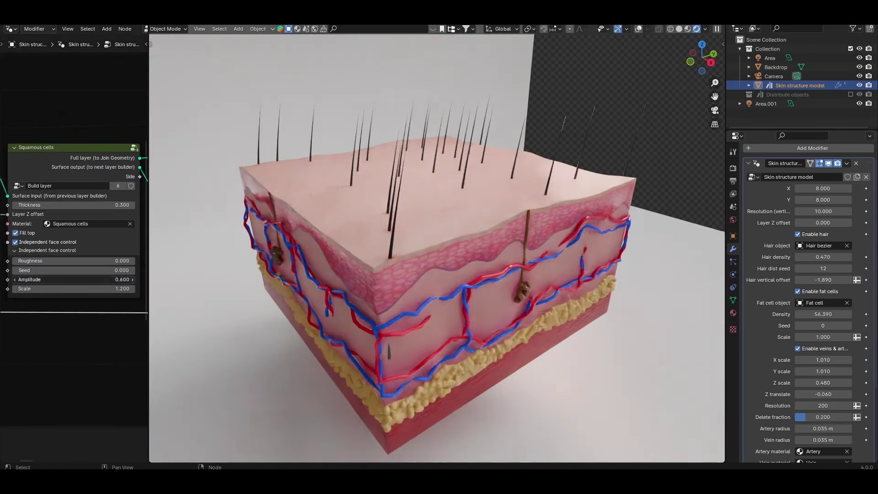
{"action": "left_click_drag", "start_coordinate": [131, 270], "coordinate": [108, 270]}
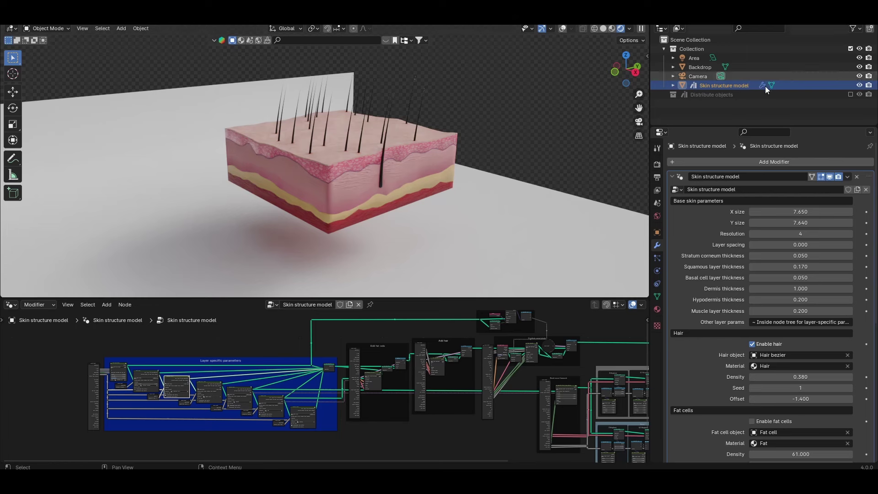
- Enable the Distribute objects collection and examine the node setups of the Fat cell, Hair bezier and Sweat gland objects
{"action": "left_click", "coordinate": [849, 94]}
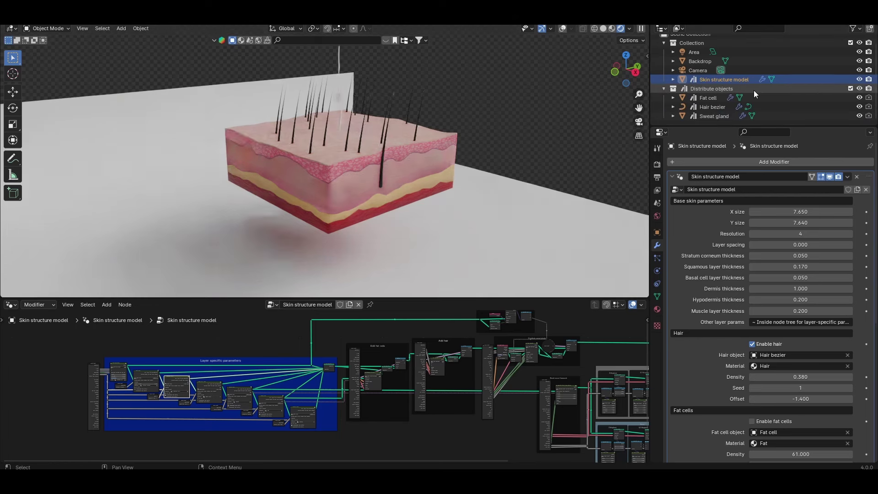
{"action": "left_click", "coordinate": [716, 99]}
{"action": "left_click", "coordinate": [715, 107]}
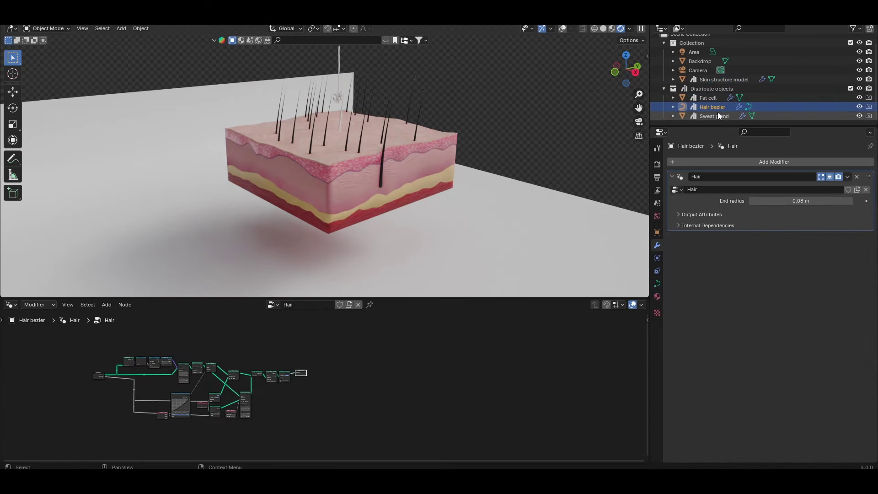
{"action": "left_click", "coordinate": [718, 116]}
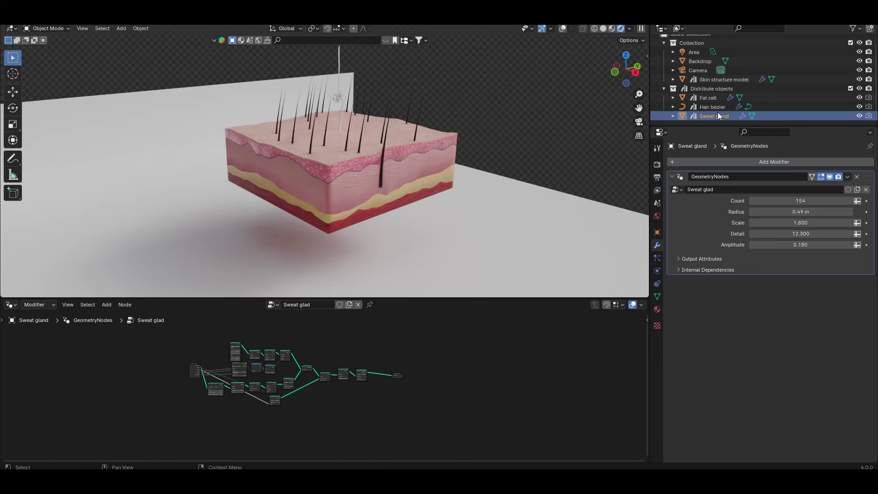
{"action": "scroll", "coordinate": [307, 412], "scroll_direction": "up", "scroll_amount": 4}
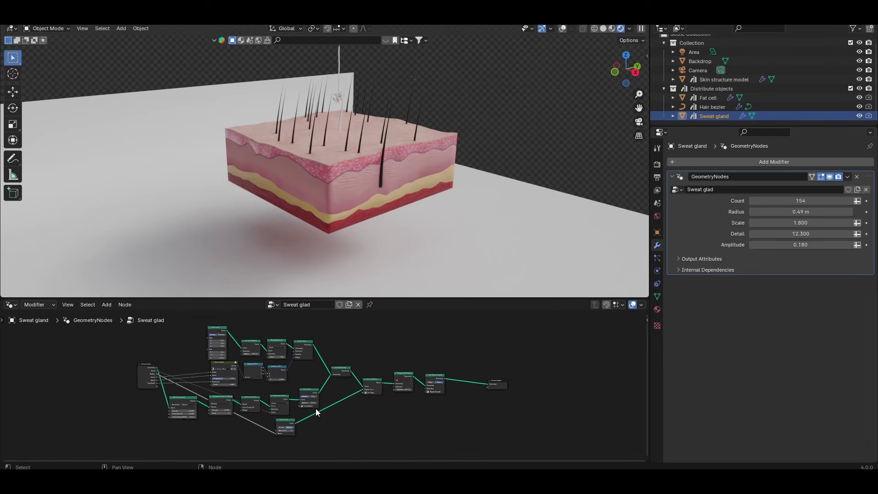
- Select the Skin structure model and review its modifier parameters from the base skin settings through veins and arteries
{"action": "left_click", "coordinate": [698, 85]}
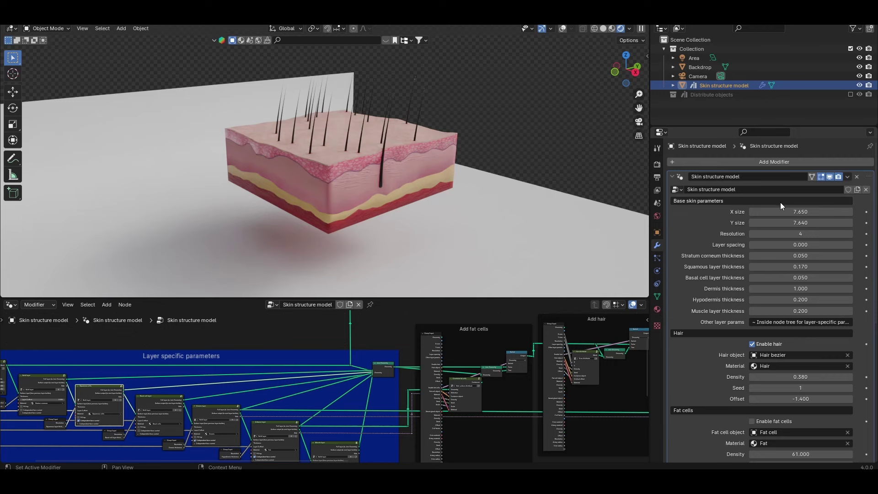
{"action": "scroll", "coordinate": [730, 278], "scroll_direction": "down", "scroll_amount": 5}
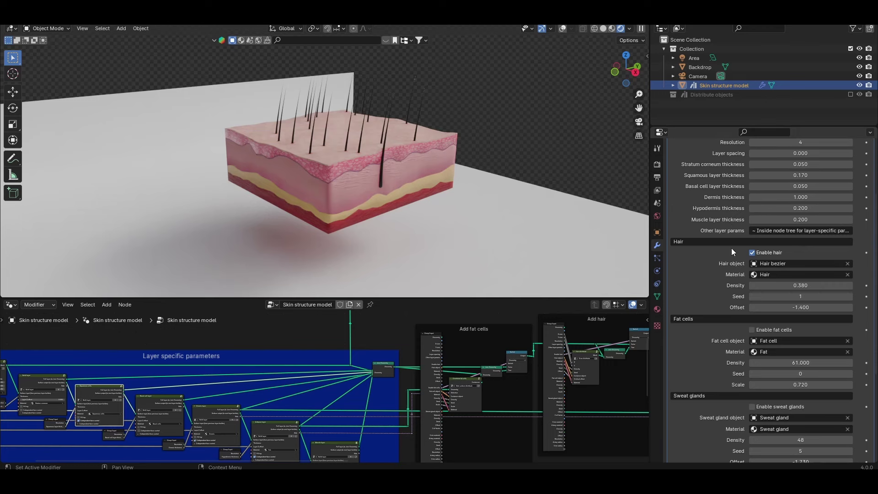
{"action": "scroll", "coordinate": [695, 334], "scroll_direction": "down", "scroll_amount": 2}
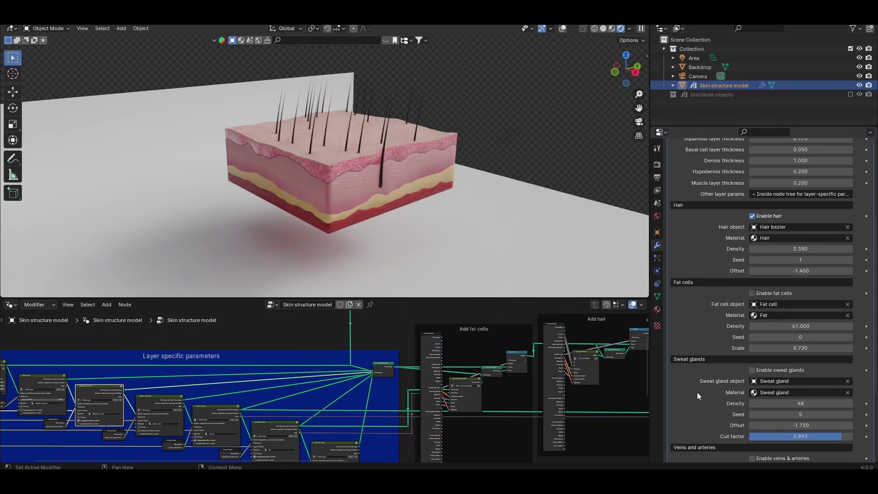
{"action": "scroll", "coordinate": [697, 394], "scroll_direction": "down", "scroll_amount": 6}
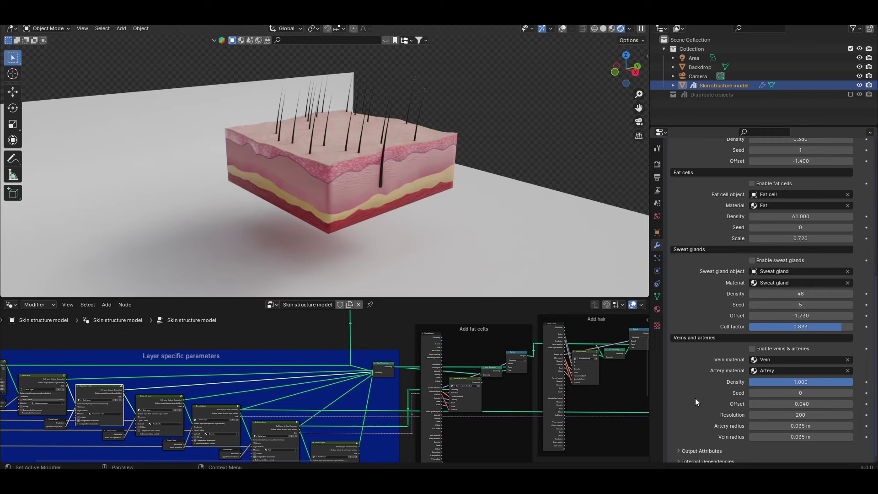
{"action": "scroll", "coordinate": [695, 397], "scroll_direction": "up", "scroll_amount": 13}
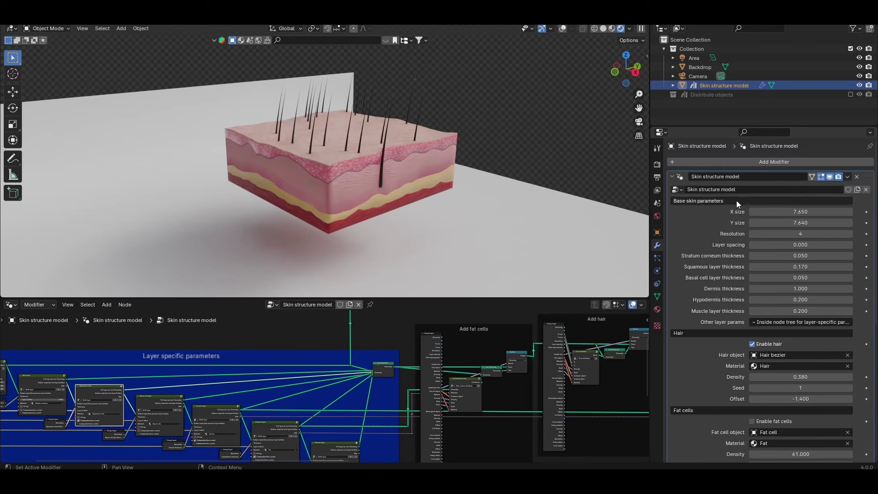
{"action": "double_click", "coordinate": [737, 199]}
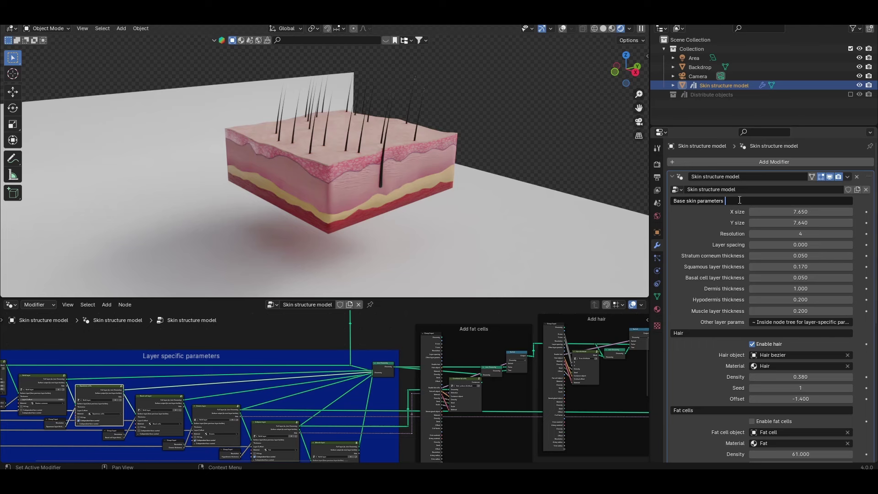
{"action": "key", "text": "BackSpace"}
{"action": "key", "text": "BackSpace"}
{"action": "key", "text": "BackSpace"}
{"action": "key", "text": "Escape"}
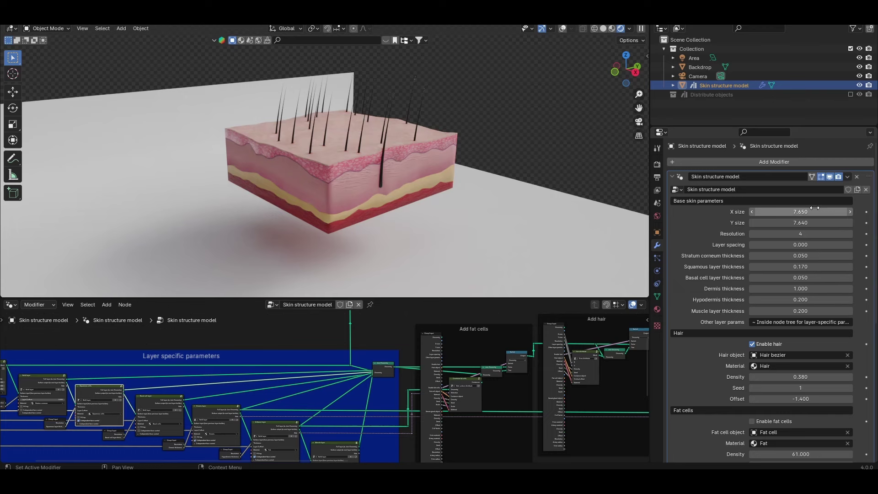
- Set the skin model's X size to 6.890 and Y size to 6.850
{"action": "left_click_drag", "start_coordinate": [813, 211], "coordinate": [789, 222]}
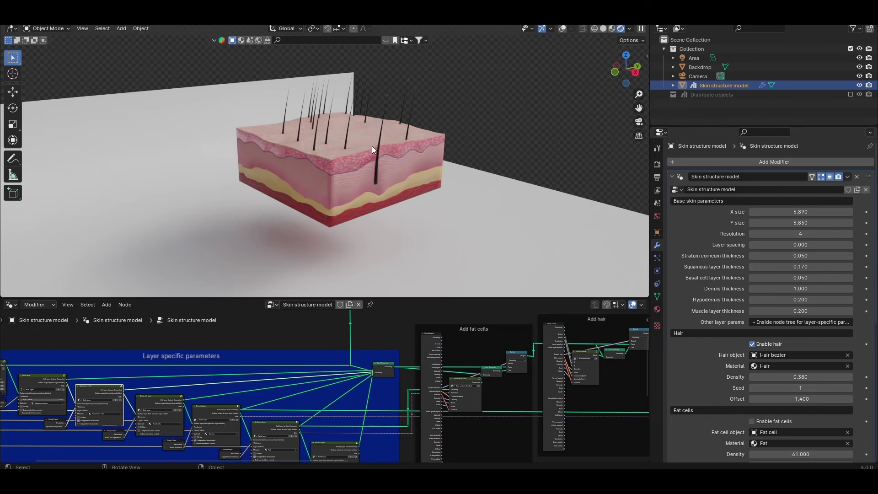
{"action": "middle_click_drag", "start_coordinate": [353, 120], "coordinate": [319, 176]}
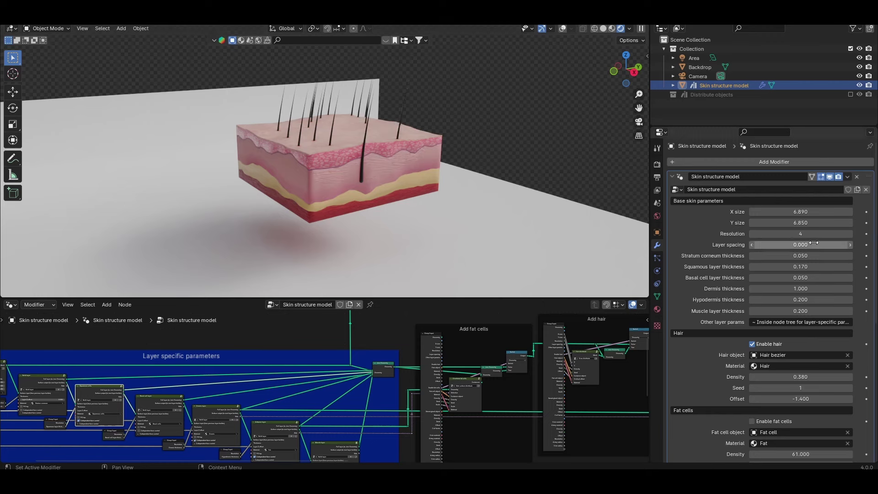
- Try a layer spacing of 0.220 to pull the skin layers apart, and undo it
{"action": "left_click_drag", "start_coordinate": [799, 244], "coordinate": [827, 244]}
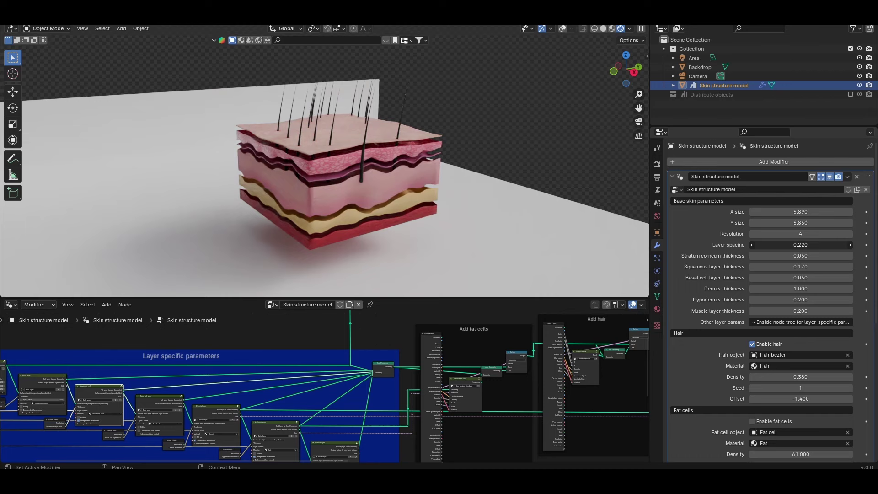
{"action": "middle_click_drag", "start_coordinate": [435, 201], "coordinate": [459, 182]}
{"action": "key", "text": "ctrl+z"}
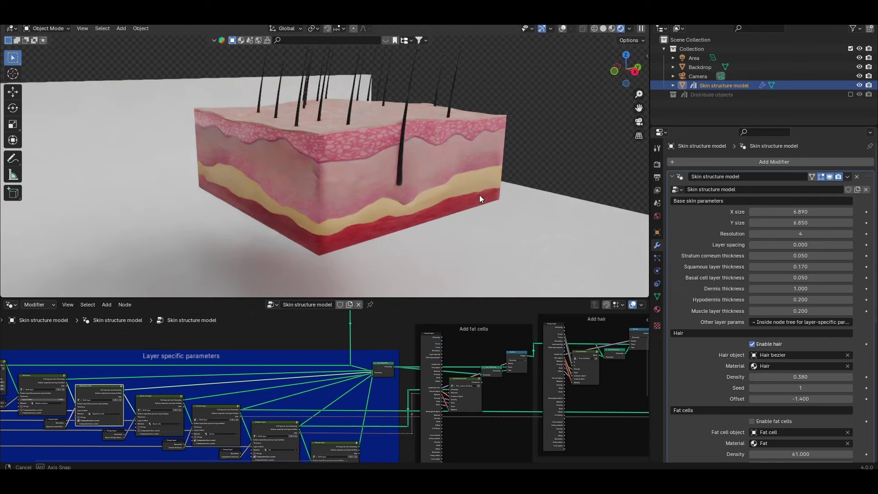
- Set the stratum corneum thickness to 0.170 and the dermis thickness to 0.900
{"action": "scroll", "coordinate": [479, 194], "scroll_direction": "down", "scroll_amount": 1}
{"action": "mouse_move", "coordinate": [788, 255]}
{"action": "left_mouse_down"}
{"action": "mouse_move", "coordinate": [822, 255]}
{"action": "mouse_move", "coordinate": [796, 256]}
{"action": "left_mouse_up"}
{"action": "left_click_drag", "start_coordinate": [798, 278], "coordinate": [794, 289]}
{"action": "left_click_drag", "start_coordinate": [797, 311], "coordinate": [798, 311]}
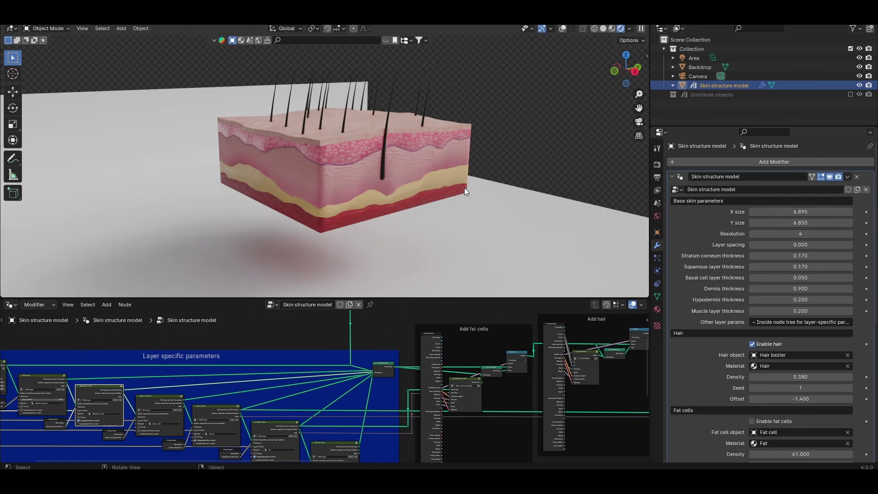
- Examine the Layer specific parameters frame in the node tree, comparing its chain of layer nodes with the layers of the skin model
{"action": "middle_click_drag", "start_coordinate": [51, 422], "coordinate": [157, 390]}
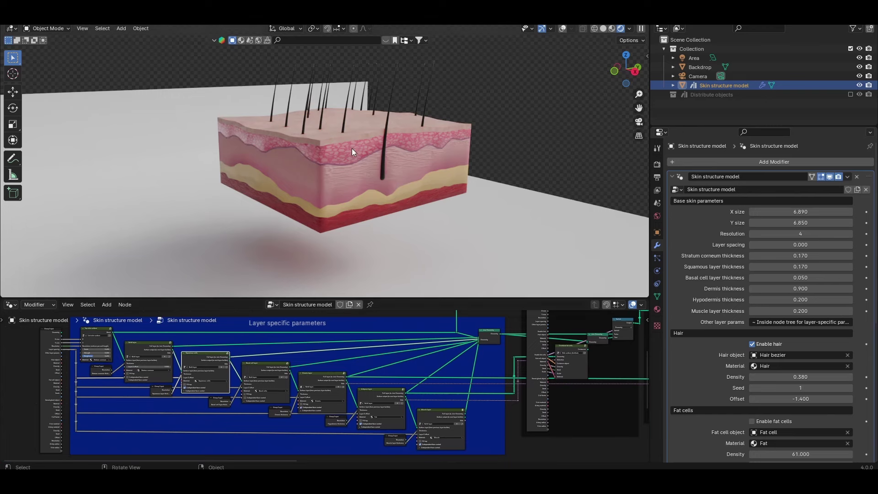
{"action": "scroll", "coordinate": [369, 159], "scroll_direction": "up", "scroll_amount": 2}
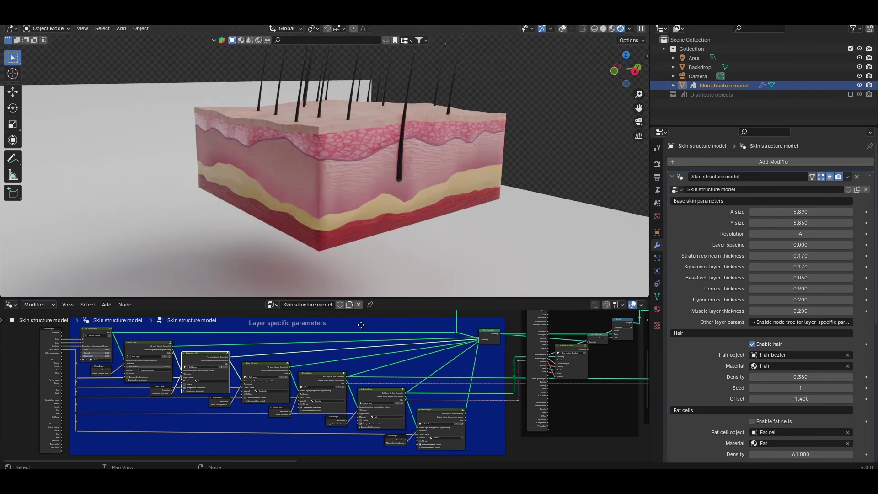
{"action": "scroll", "coordinate": [284, 366], "scroll_direction": "down", "scroll_amount": 2}
{"action": "scroll", "coordinate": [257, 372], "scroll_direction": "down", "scroll_amount": 3}
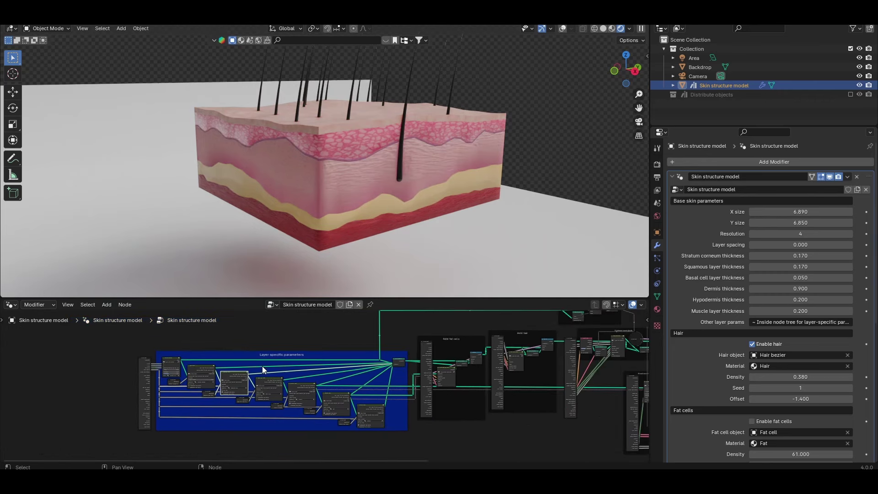
{"action": "middle_click_drag", "start_coordinate": [444, 360], "coordinate": [344, 367]}
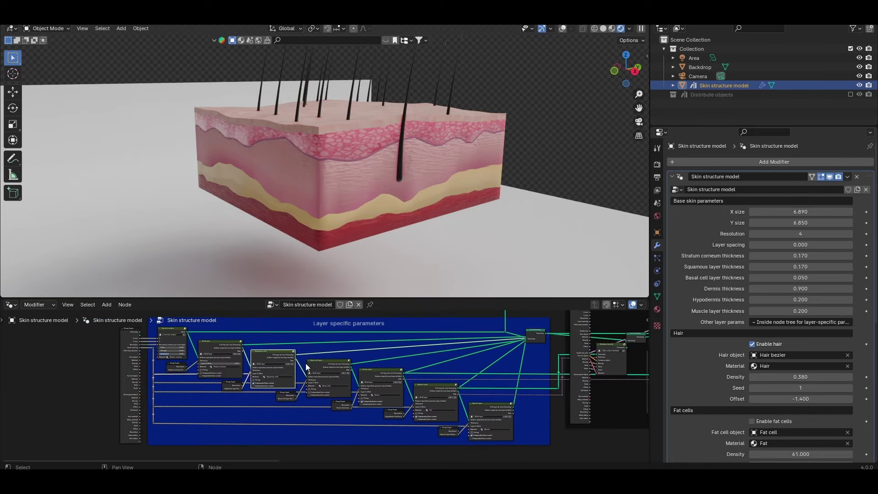
{"action": "scroll", "coordinate": [307, 367], "scroll_direction": "down", "scroll_amount": 1}
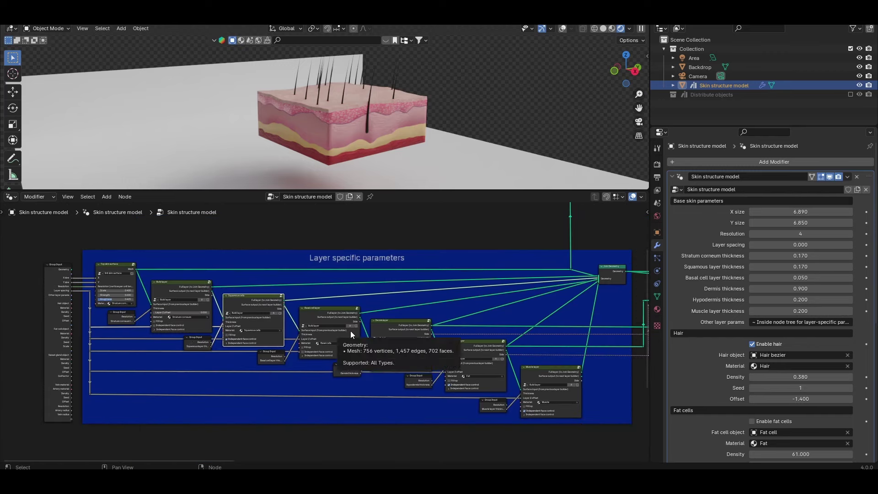
{"action": "middle_click_drag", "start_coordinate": [185, 337], "coordinate": [438, 369]}
{"action": "scroll", "coordinate": [428, 318], "scroll_direction": "up", "scroll_amount": 9}
{"action": "middle_click_drag", "start_coordinate": [360, 325], "coordinate": [345, 328]}
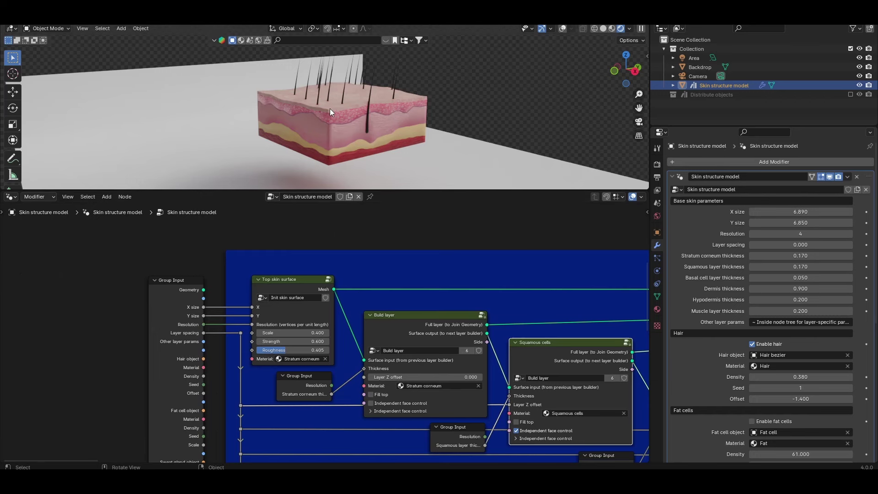
{"action": "scroll", "coordinate": [429, 339], "scroll_direction": "down", "scroll_amount": 2}
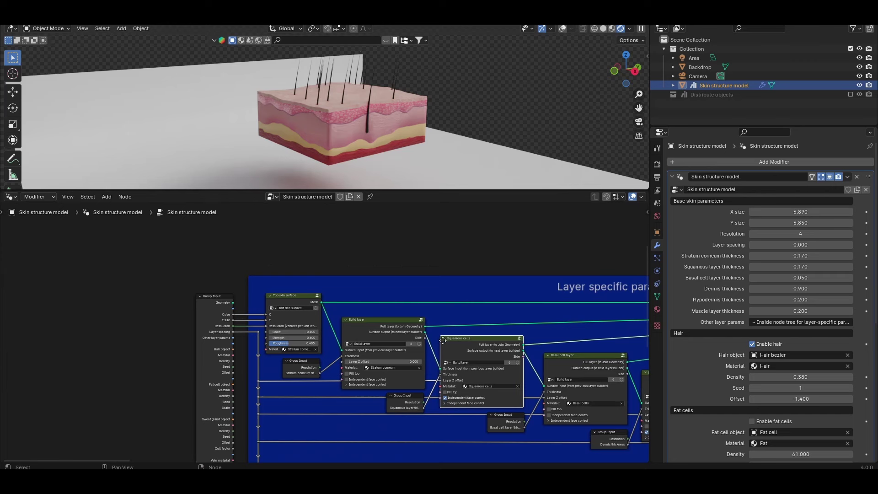
{"action": "middle_click_drag", "start_coordinate": [443, 340], "coordinate": [333, 339]}
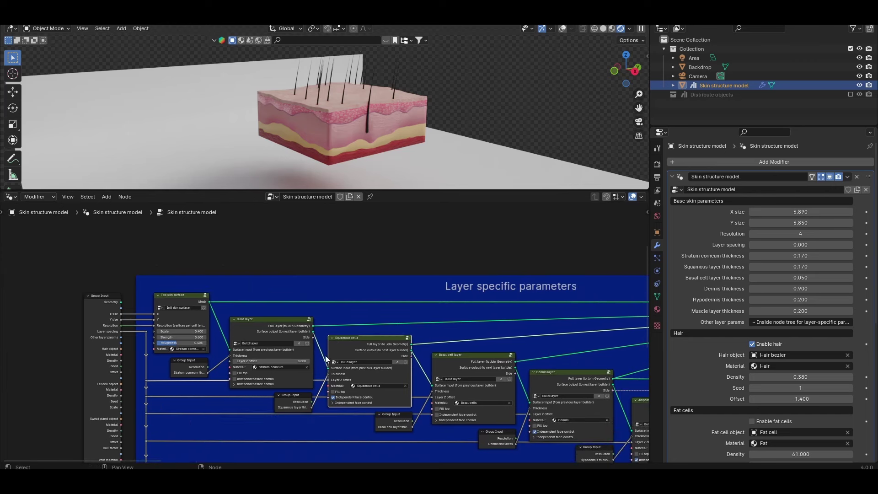
{"action": "scroll", "coordinate": [328, 142], "scroll_direction": "up", "scroll_amount": 5}
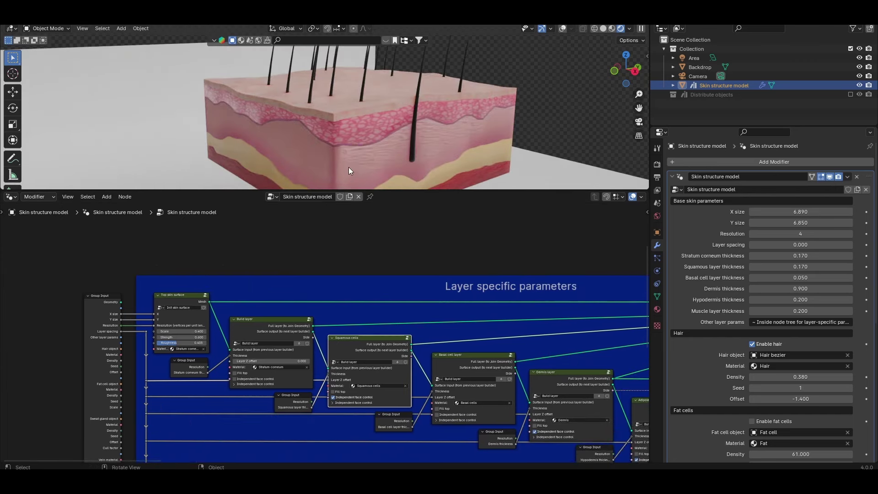
- Try different scale, strength and roughness values on the Top skin surface node
{"action": "middle_click_drag", "start_coordinate": [349, 166], "coordinate": [355, 119]}
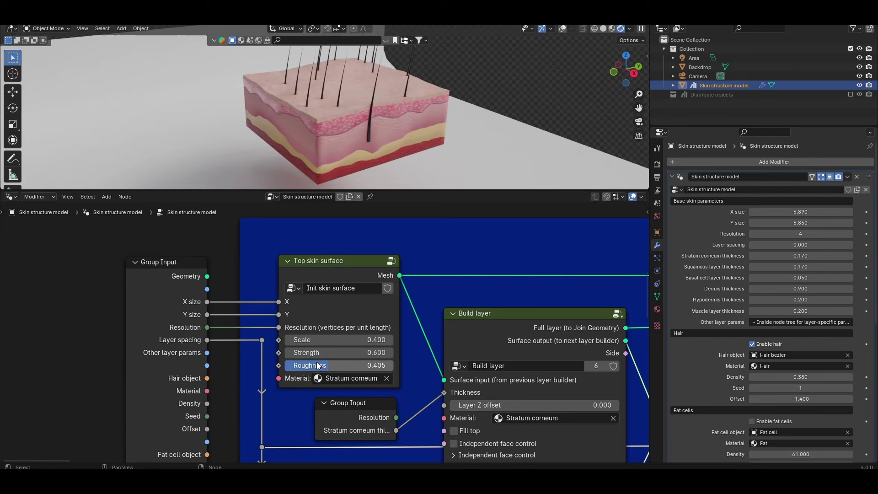
{"action": "left_click_drag", "start_coordinate": [313, 339], "coordinate": [336, 340]}
{"action": "mouse_move", "coordinate": [312, 352]}
{"action": "left_mouse_down"}
{"action": "mouse_move", "coordinate": [332, 352]}
{"action": "mouse_move", "coordinate": [305, 352]}
{"action": "mouse_move", "coordinate": [315, 365]}
{"action": "mouse_move", "coordinate": [306, 365]}
{"action": "left_mouse_up"}
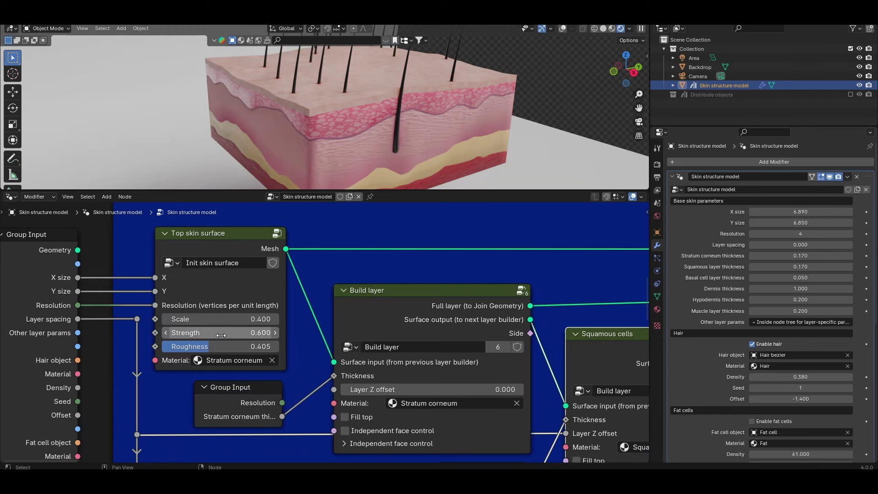
{"action": "middle_click_drag", "start_coordinate": [168, 385], "coordinate": [229, 372]}
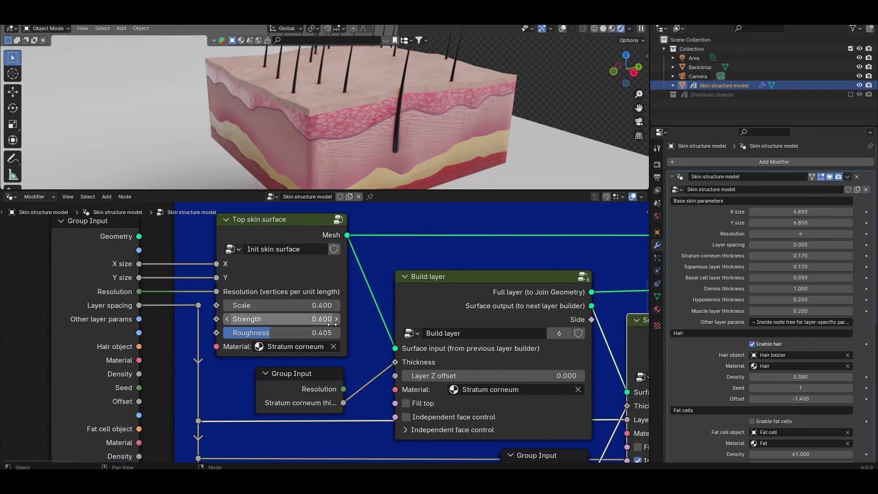
- Enable Fill top on the Build layer node that uses the Stratum corneum material
{"action": "scroll", "coordinate": [461, 360], "scroll_direction": "down", "scroll_amount": 8}
{"action": "middle_click_drag", "start_coordinate": [432, 359], "coordinate": [272, 317]}
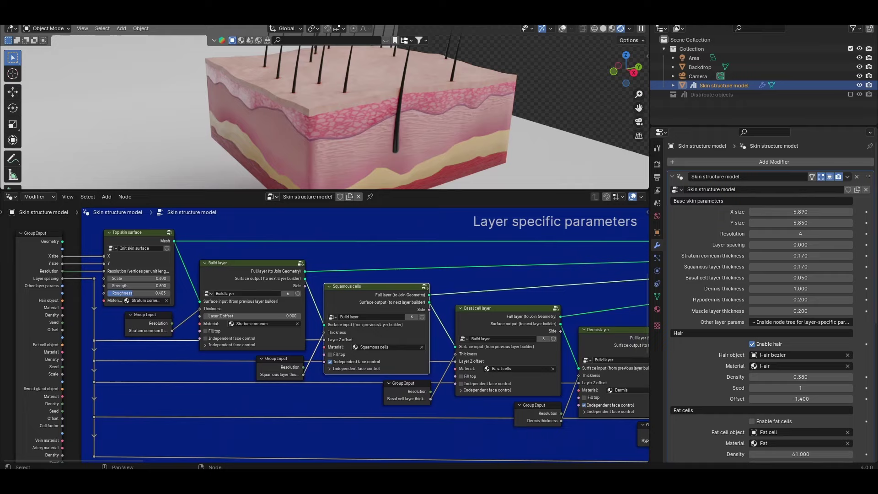
{"action": "scroll", "coordinate": [316, 373], "scroll_direction": "up", "scroll_amount": 4}
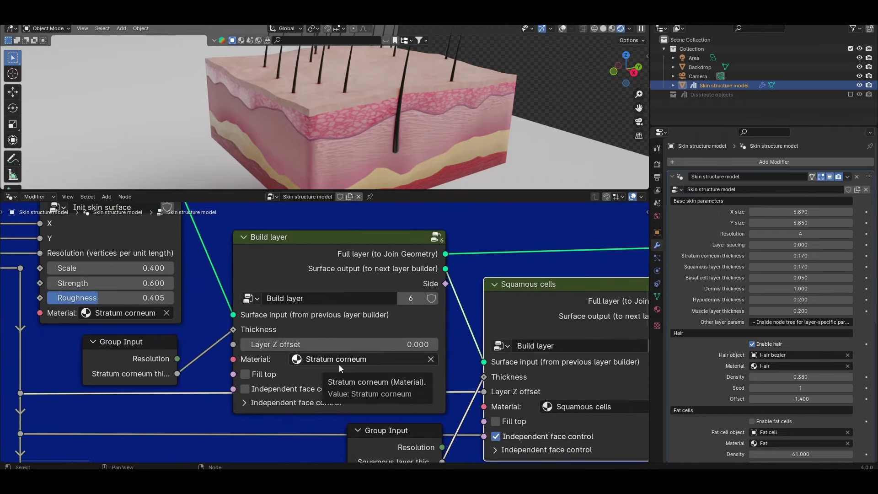
{"action": "scroll", "coordinate": [382, 116], "scroll_direction": "down", "scroll_amount": 2}
{"action": "middle_click_drag", "start_coordinate": [384, 114], "coordinate": [378, 115]}
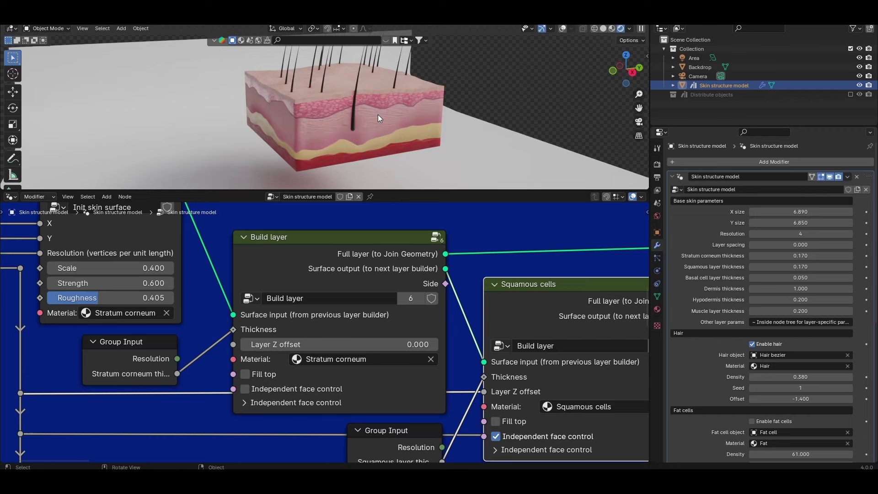
{"action": "scroll", "coordinate": [221, 353], "scroll_direction": "up", "scroll_amount": 2}
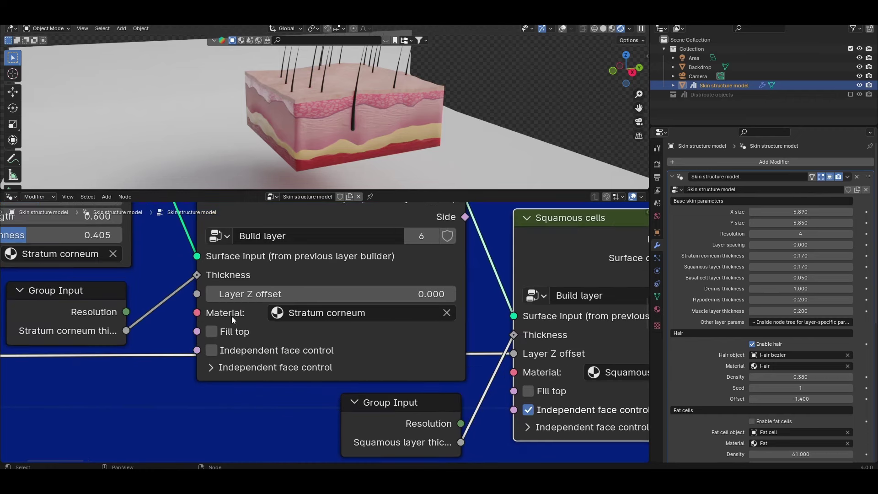
{"action": "left_click", "coordinate": [214, 329]}
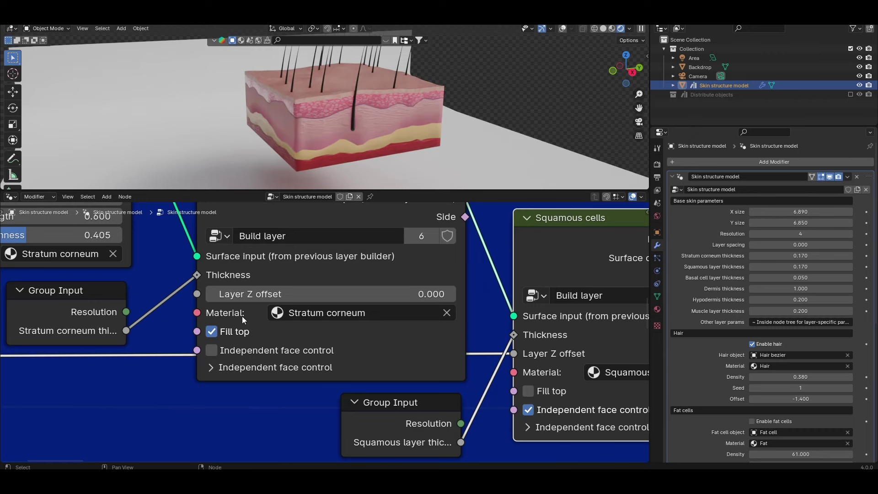
- Disable Fill top on the Build layer node with the Stratum corneum material and set the layer spacing to 0.740
{"action": "left_click", "coordinate": [211, 332]}
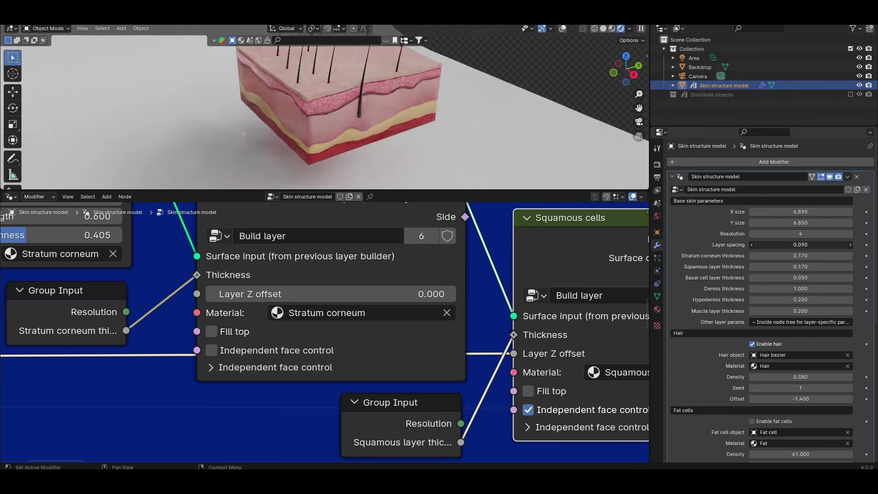
{"action": "left_click_drag", "start_coordinate": [800, 244], "coordinate": [829, 245]}
{"action": "scroll", "coordinate": [378, 87], "scroll_direction": "up", "scroll_amount": 2}
{"action": "middle_click_drag", "start_coordinate": [377, 86], "coordinate": [402, 73]}
{"action": "middle_click_drag", "start_coordinate": [402, 73], "coordinate": [337, 120], "text": "shift"}
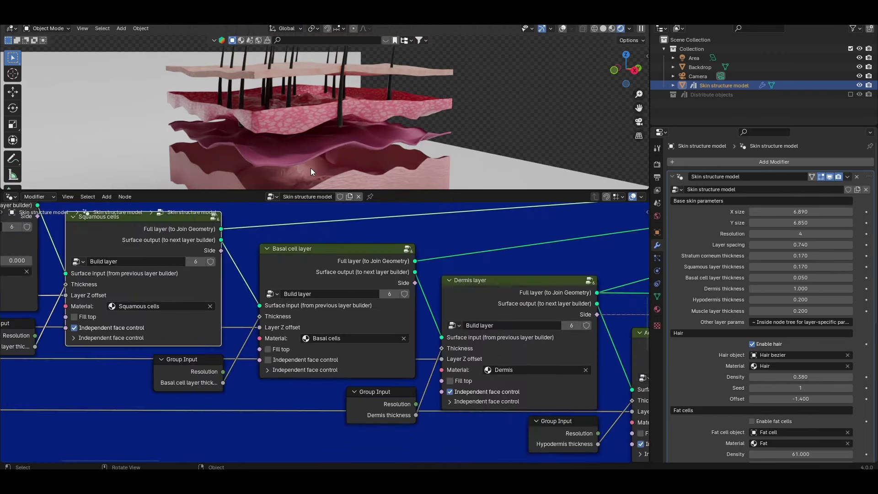
{"action": "scroll", "coordinate": [311, 168], "scroll_direction": "up", "scroll_amount": 2}
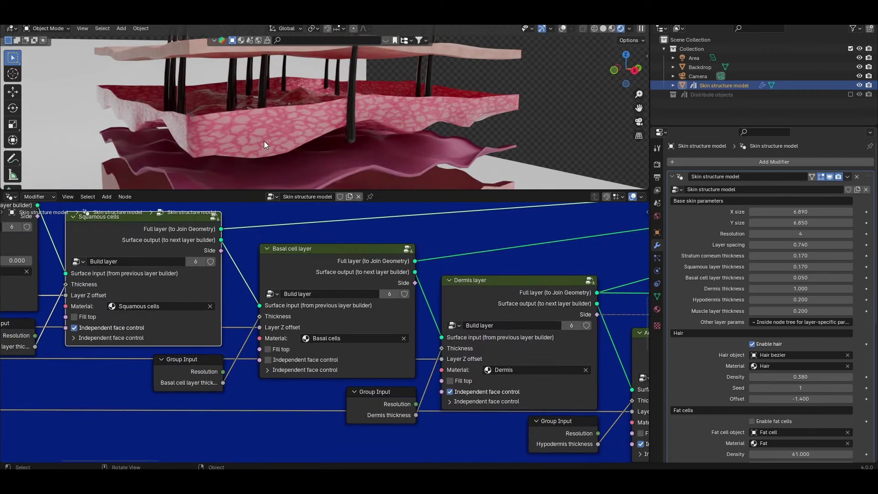
{"action": "scroll", "coordinate": [256, 135], "scroll_direction": "down", "scroll_amount": 3}
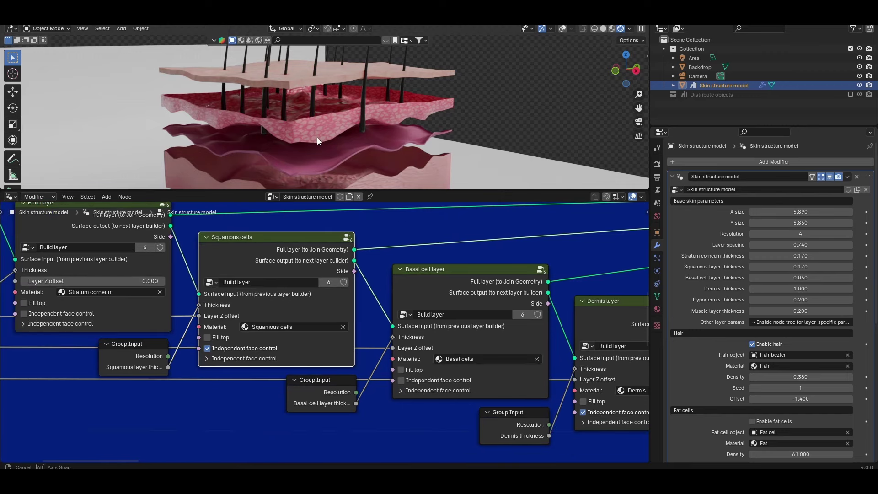
{"action": "middle_click_drag", "start_coordinate": [317, 137], "coordinate": [310, 141]}
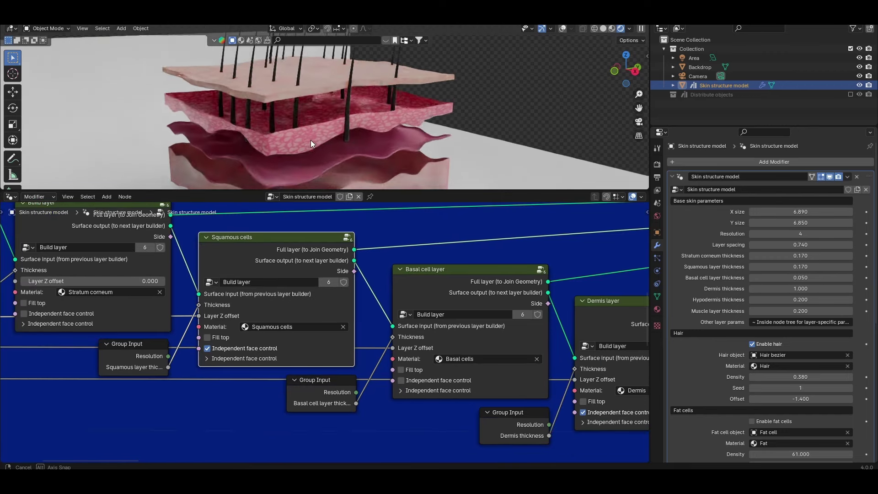
- Enable Fill top on the Squamous cells, Basal cell layer, Dermis layer and Adipose layer nodes
{"action": "left_click", "coordinate": [207, 337]}
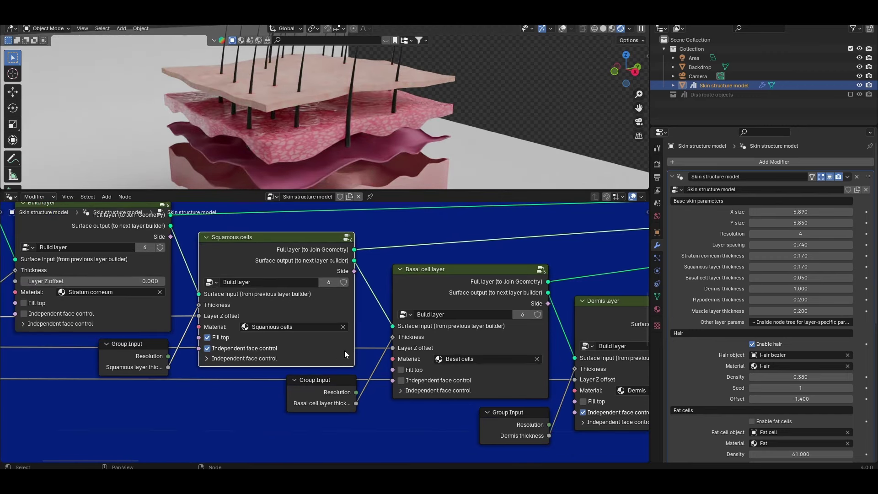
{"action": "left_click", "coordinate": [401, 370]}
{"action": "left_click", "coordinate": [435, 369]}
{"action": "middle_click_drag", "start_coordinate": [465, 369], "coordinate": [258, 344]}
{"action": "scroll", "coordinate": [326, 121], "scroll_direction": "down", "scroll_amount": 2}
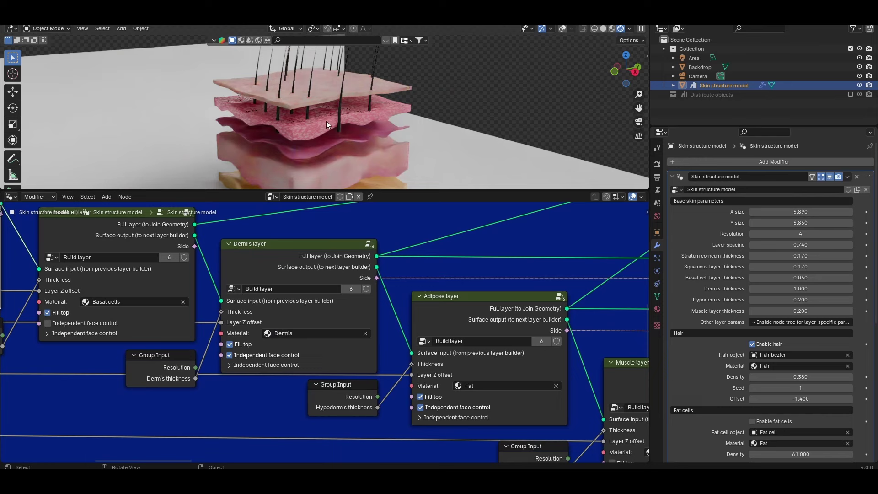
{"action": "middle_click_drag", "start_coordinate": [326, 121], "coordinate": [275, 125]}
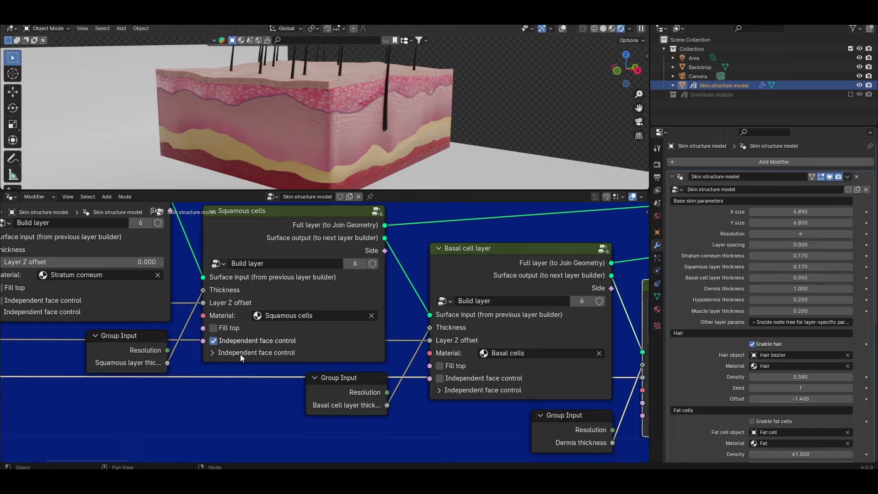
- Select the Build layer node that uses the Stratum corneum material and set the stratum corneum thickness to 0.600
{"action": "middle_click_drag", "start_coordinate": [240, 353], "coordinate": [453, 411]}
{"action": "scroll", "coordinate": [452, 366], "scroll_direction": "down", "scroll_amount": 3}
{"action": "scroll", "coordinate": [470, 314], "scroll_direction": "up", "scroll_amount": 2}
{"action": "left_click", "coordinate": [419, 256]}
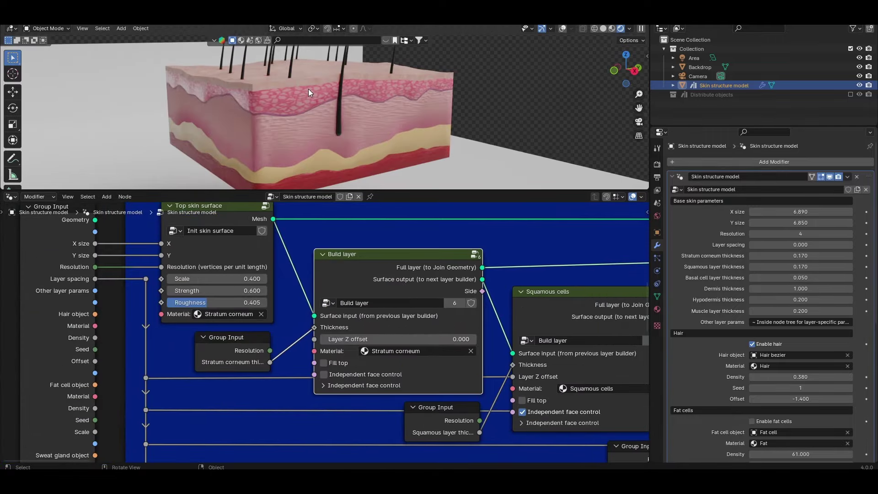
{"action": "scroll", "coordinate": [308, 89], "scroll_direction": "up", "scroll_amount": 5}
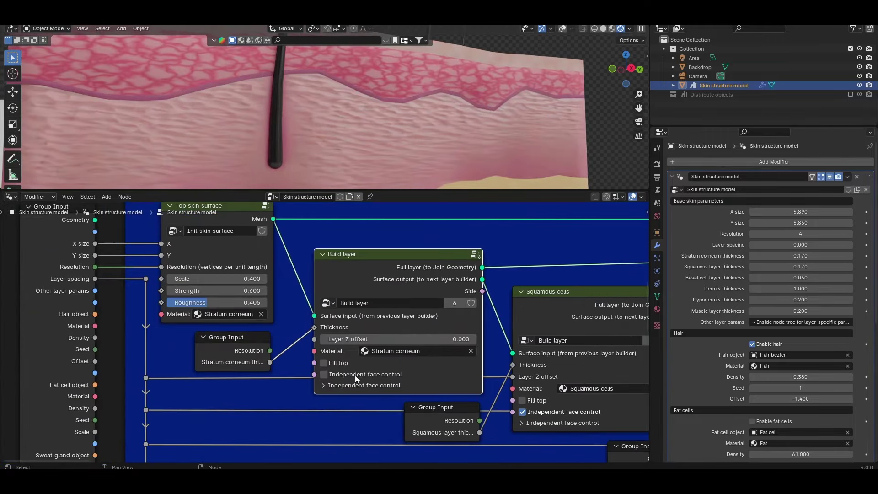
{"action": "scroll", "coordinate": [295, 138], "scroll_direction": "down", "scroll_amount": 3}
{"action": "middle_click_drag", "start_coordinate": [287, 134], "coordinate": [279, 145]}
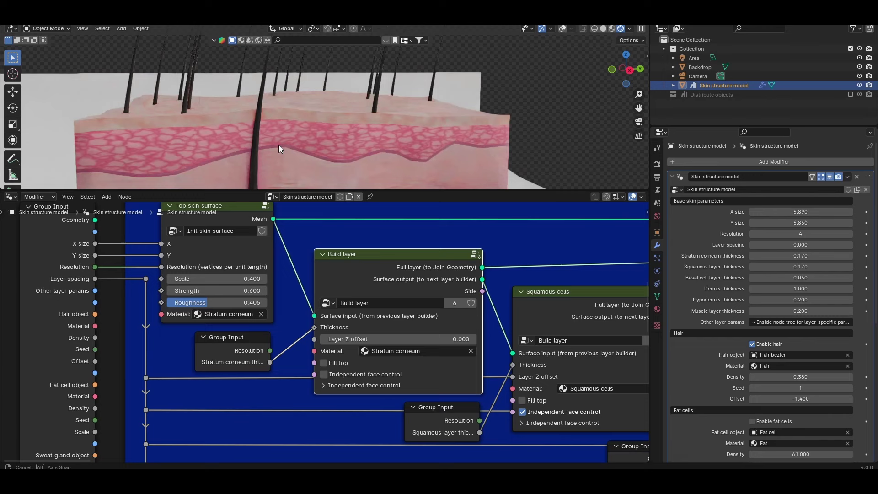
{"action": "scroll", "coordinate": [290, 136], "scroll_direction": "up", "scroll_amount": 1}
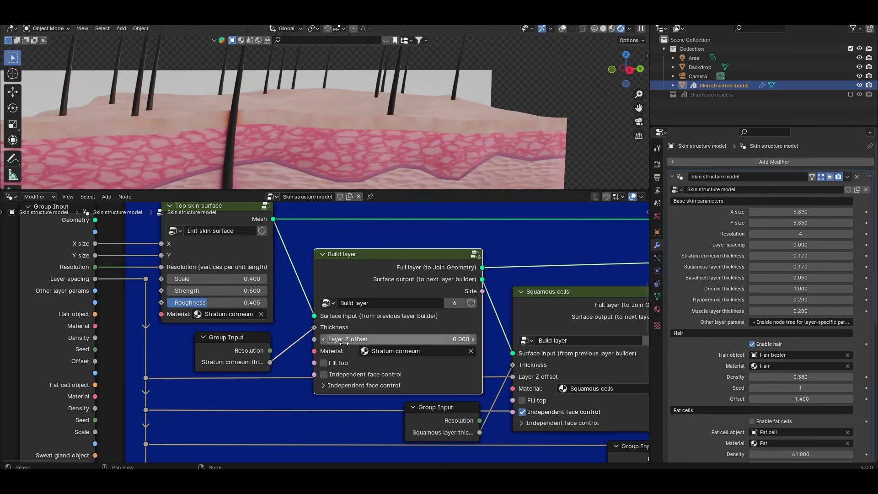
{"action": "left_click_drag", "start_coordinate": [787, 259], "coordinate": [807, 260]}
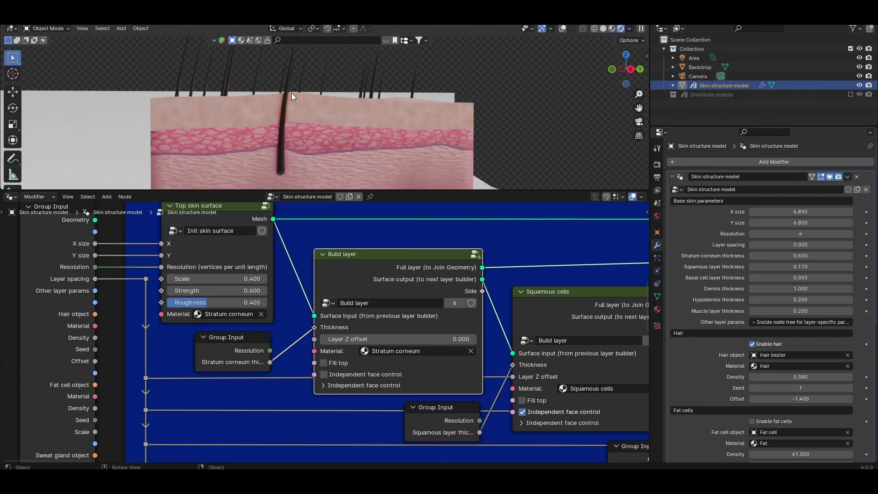
{"action": "middle_click_drag", "start_coordinate": [252, 97], "coordinate": [277, 101]}
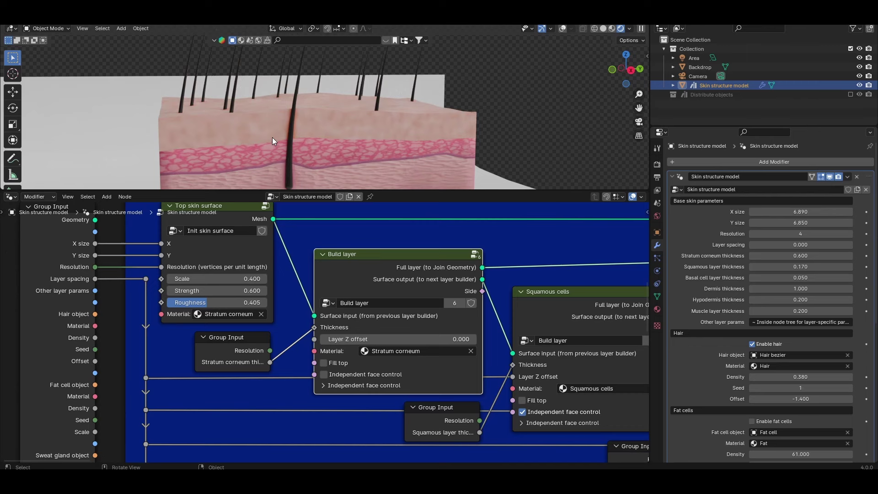
- Enable Independent face control on the Stratum corneum Build layer node and expand its settings
{"action": "left_click", "coordinate": [324, 374]}
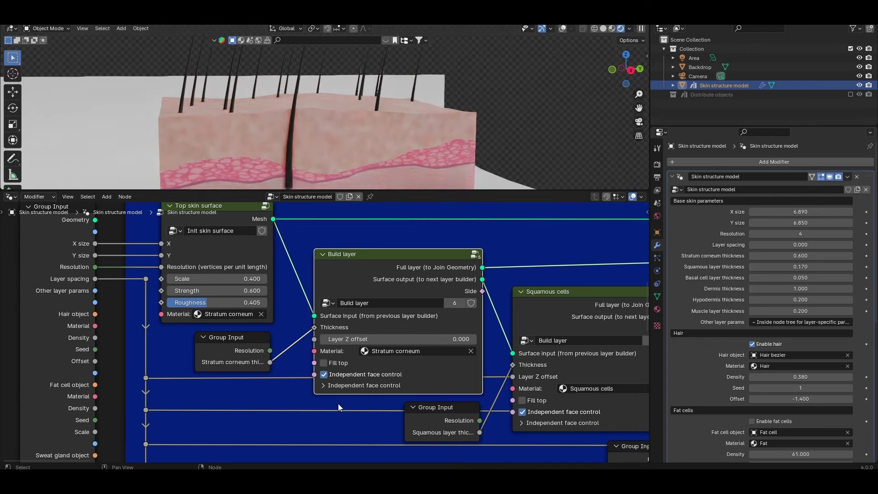
{"action": "scroll", "coordinate": [360, 153], "scroll_direction": "down", "scroll_amount": 3}
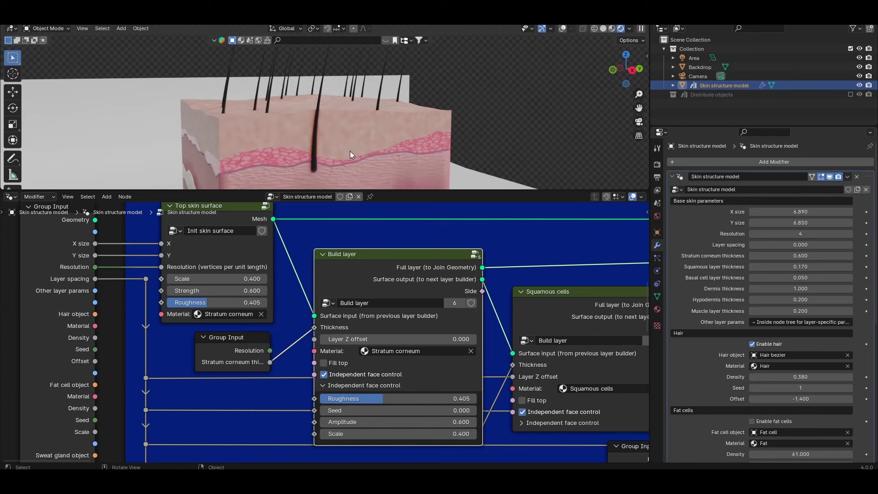
{"action": "middle_click_drag", "start_coordinate": [349, 150], "coordinate": [339, 116]}
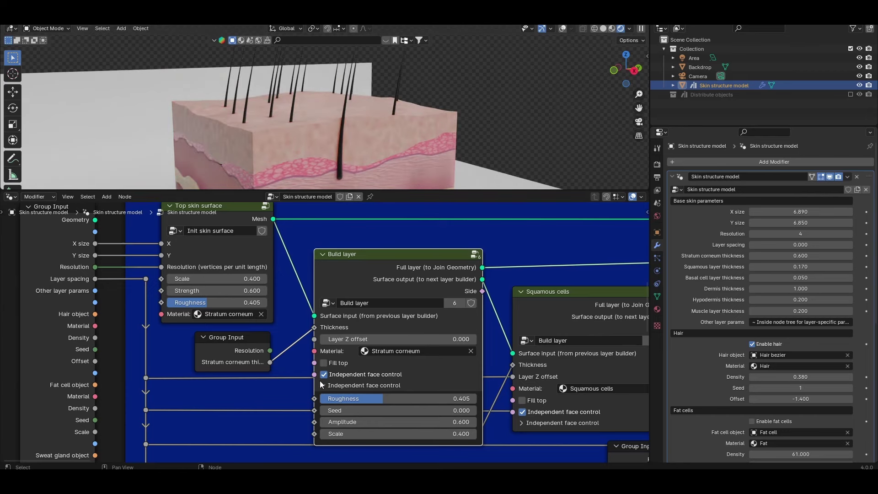
{"action": "middle_click_drag", "start_coordinate": [320, 380], "coordinate": [285, 344]}
{"action": "scroll", "coordinate": [293, 349], "scroll_direction": "up", "scroll_amount": 1}
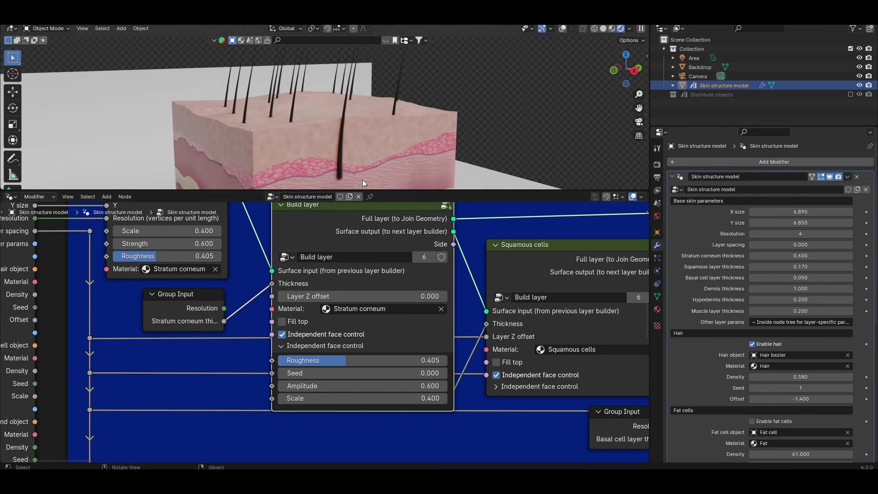
- Try roughness 0.198, seed 3.400, amplitude 1.000 and scale -1.900 for the stratum corneum's lower face, then disable and collapse Independent face control
{"action": "left_click_drag", "start_coordinate": [361, 362], "coordinate": [337, 360]}
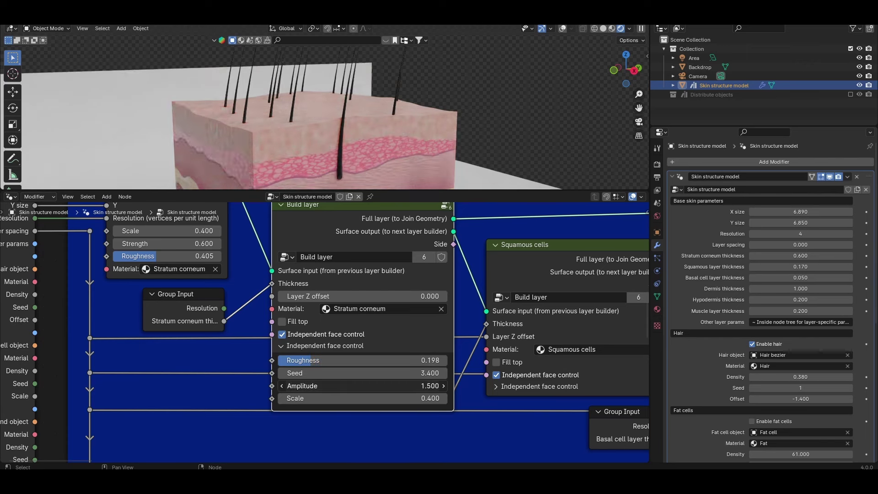
{"action": "mouse_move", "coordinate": [363, 386]}
{"action": "left_mouse_down"}
{"action": "mouse_move", "coordinate": [389, 386]}
{"action": "mouse_move", "coordinate": [361, 385]}
{"action": "left_mouse_up"}
{"action": "mouse_move", "coordinate": [308, 399]}
{"action": "left_mouse_down"}
{"action": "mouse_move", "coordinate": [319, 399]}
{"action": "mouse_move", "coordinate": [296, 398]}
{"action": "left_mouse_up"}
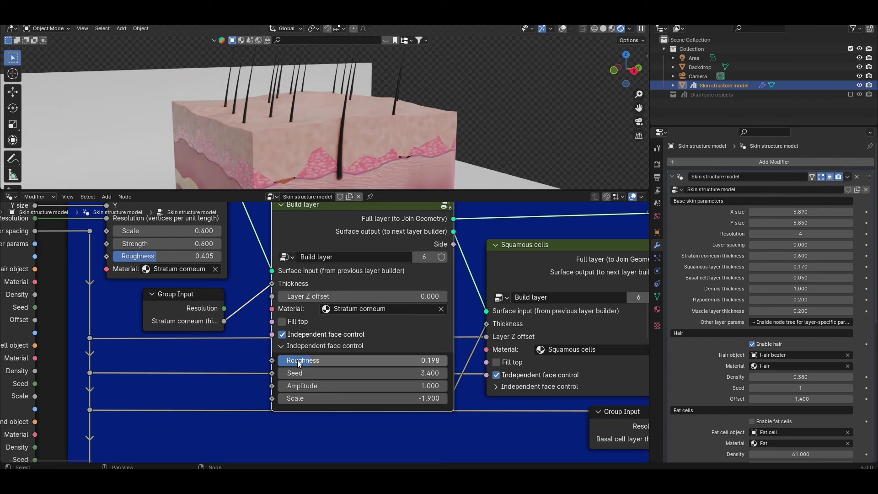
{"action": "left_click", "coordinate": [282, 334]}
{"action": "left_click", "coordinate": [284, 347]}
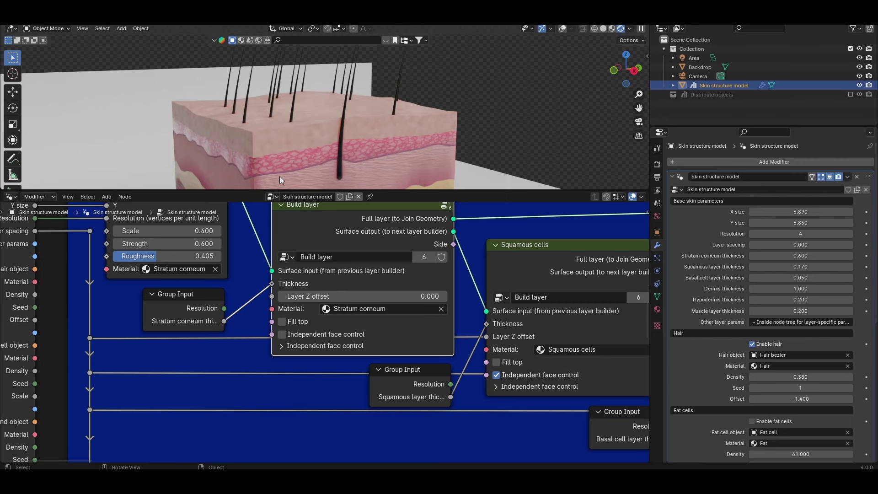
- Enlarge the 3D viewport over the node editor, with the whole Layer specific parameters frame in view
{"action": "scroll", "coordinate": [327, 161], "scroll_direction": "down", "scroll_amount": 2}
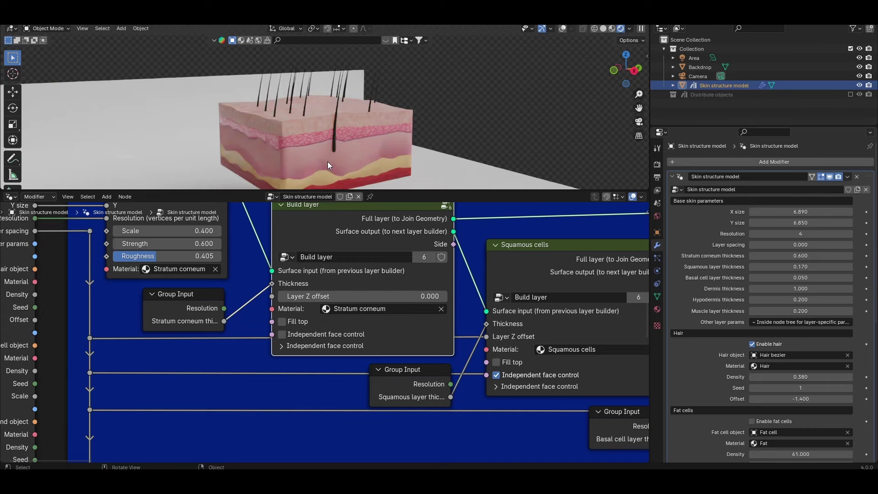
{"action": "middle_click_drag", "start_coordinate": [327, 161], "coordinate": [330, 160]}
{"action": "middle_click_drag", "start_coordinate": [478, 329], "coordinate": [375, 330]}
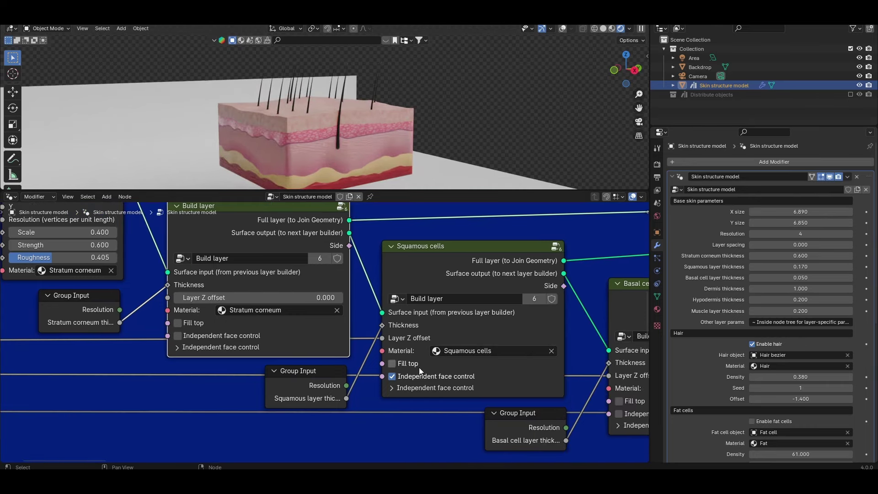
{"action": "scroll", "coordinate": [322, 254], "scroll_direction": "down", "scroll_amount": 7}
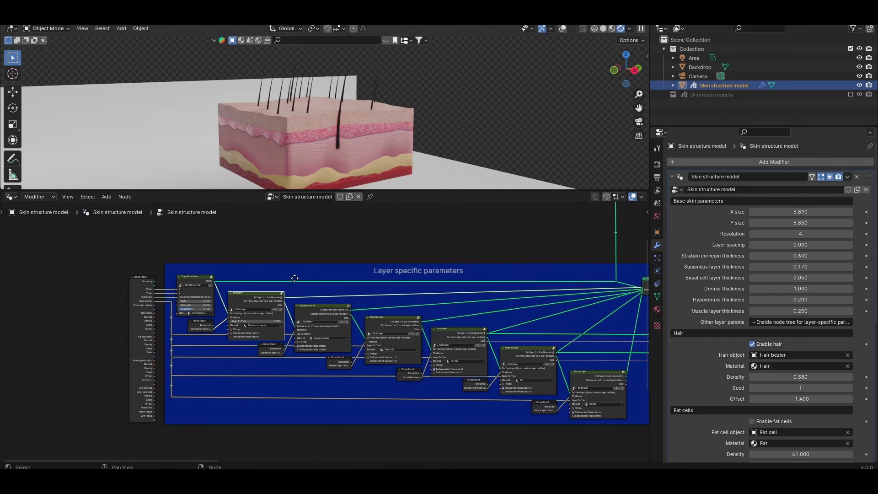
{"action": "left_click_drag", "start_coordinate": [295, 190], "coordinate": [294, 313]}
- Enable fat cells, sweat glands, and veins and arteries in the skin structure modifier
{"action": "scroll", "coordinate": [693, 265], "scroll_direction": "down", "scroll_amount": 7}
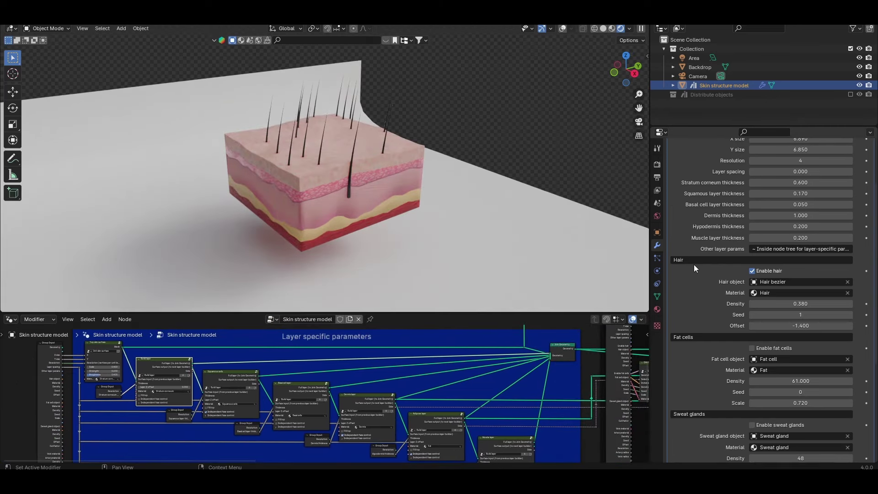
{"action": "scroll", "coordinate": [724, 207], "scroll_direction": "down", "scroll_amount": 2}
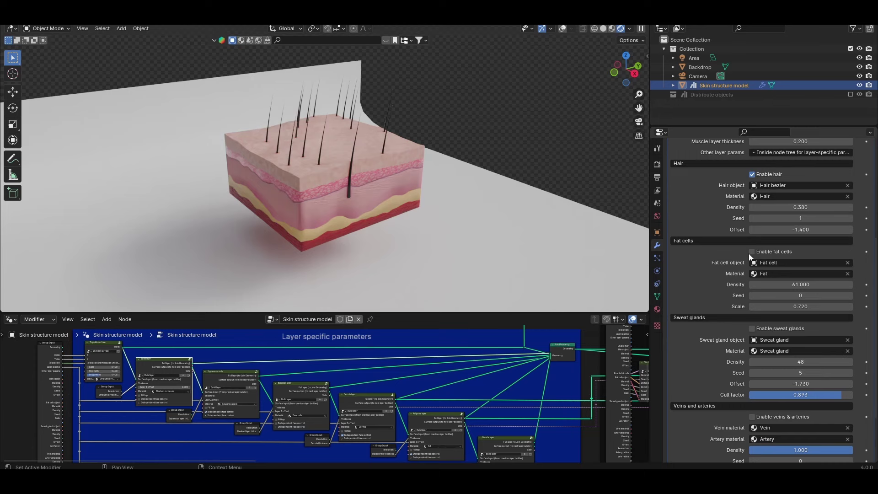
{"action": "left_click", "coordinate": [758, 328]}
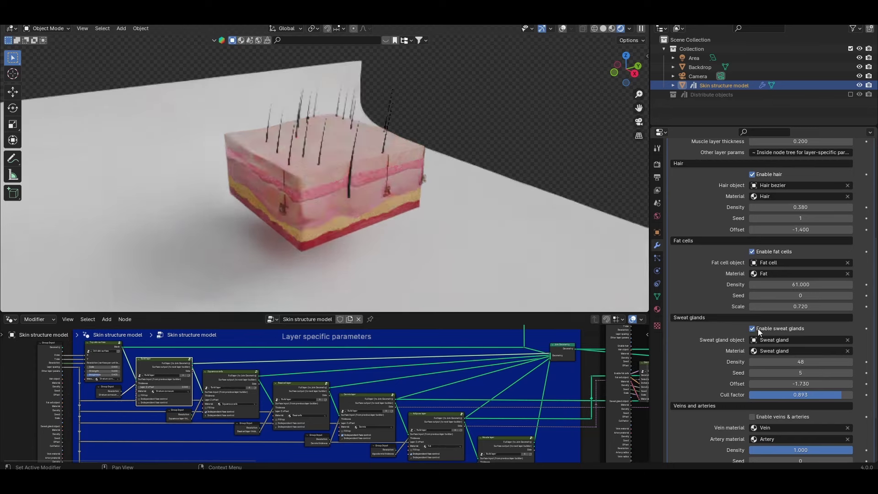
{"action": "scroll", "coordinate": [736, 372], "scroll_direction": "down", "scroll_amount": 2}
{"action": "left_click", "coordinate": [752, 379]}
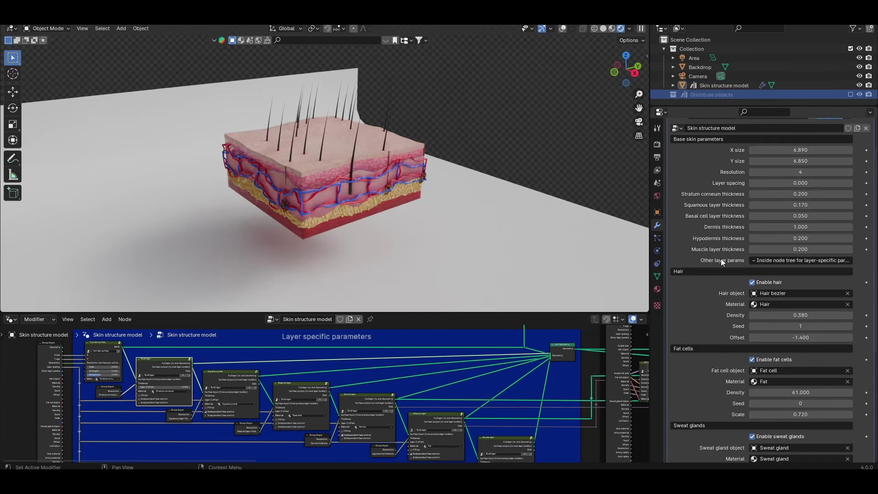
- Set the hair density to 1.890 and the hair seed to 64
{"action": "scroll", "coordinate": [720, 258], "scroll_direction": "down", "scroll_amount": 4}
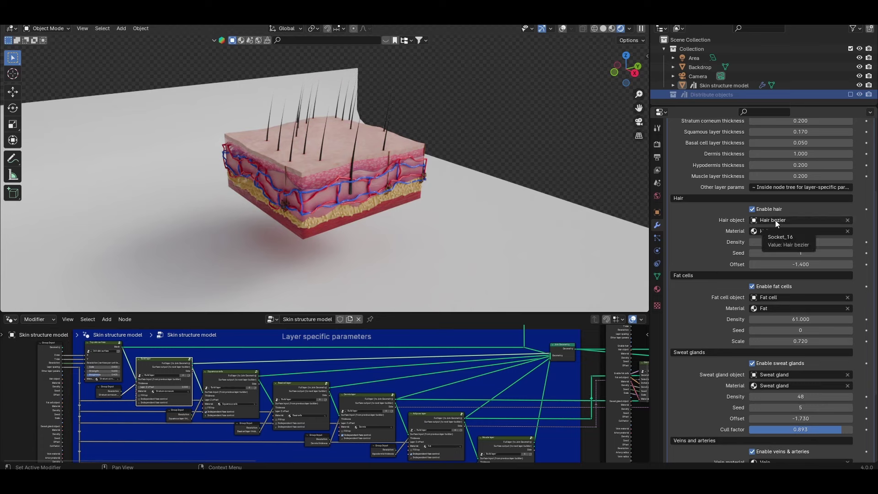
{"action": "scroll", "coordinate": [734, 219], "scroll_direction": "down", "scroll_amount": 1}
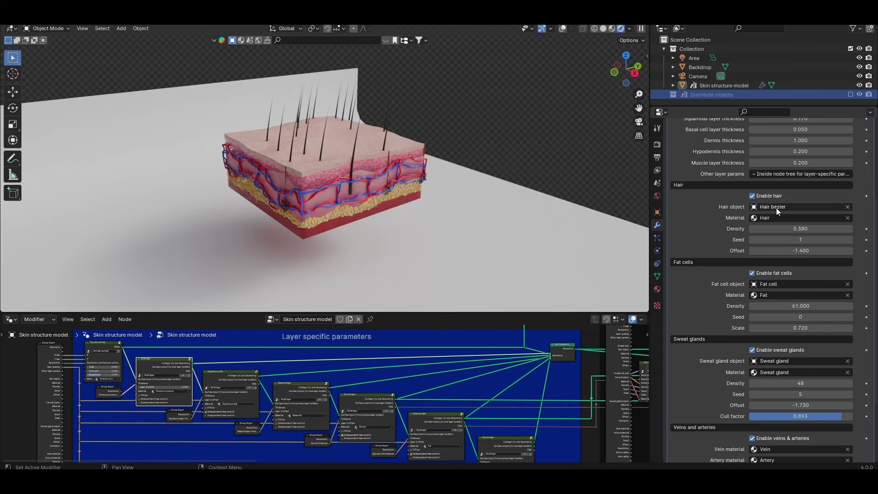
{"action": "scroll", "coordinate": [750, 261], "scroll_direction": "down", "scroll_amount": 3}
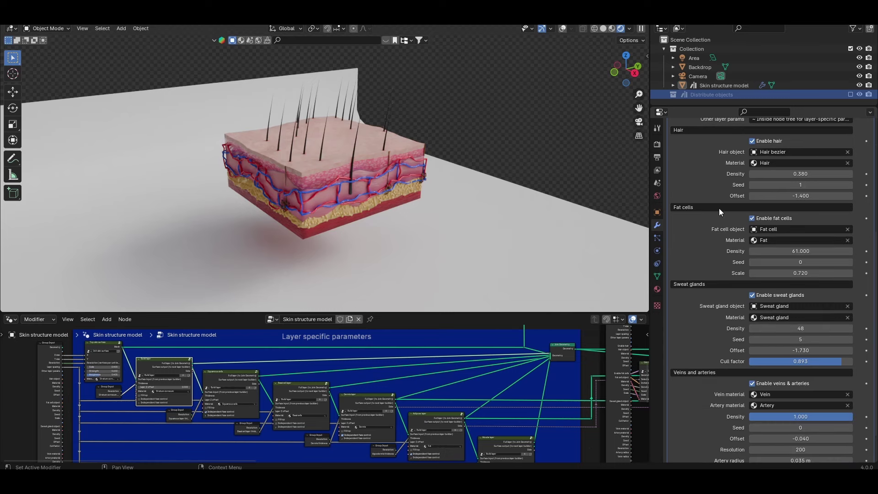
{"action": "mouse_move", "coordinate": [757, 174]}
{"action": "left_mouse_down"}
{"action": "mouse_move", "coordinate": [826, 174]}
{"action": "mouse_move", "coordinate": [762, 184]}
{"action": "left_mouse_up"}
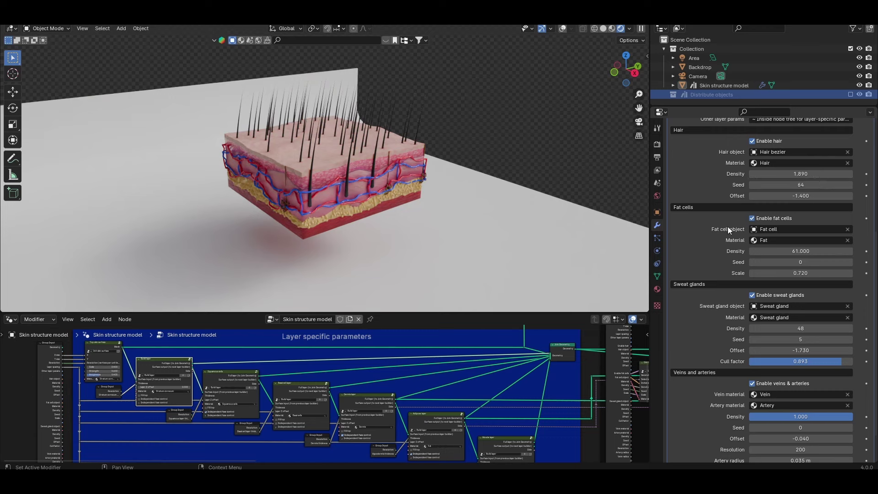
- Set the hair offset to -1.360
{"action": "scroll", "coordinate": [689, 361], "scroll_direction": "down", "scroll_amount": 2}
{"action": "scroll", "coordinate": [789, 209], "scroll_direction": "up", "scroll_amount": 2}
{"action": "scroll", "coordinate": [720, 358], "scroll_direction": "down", "scroll_amount": 2}
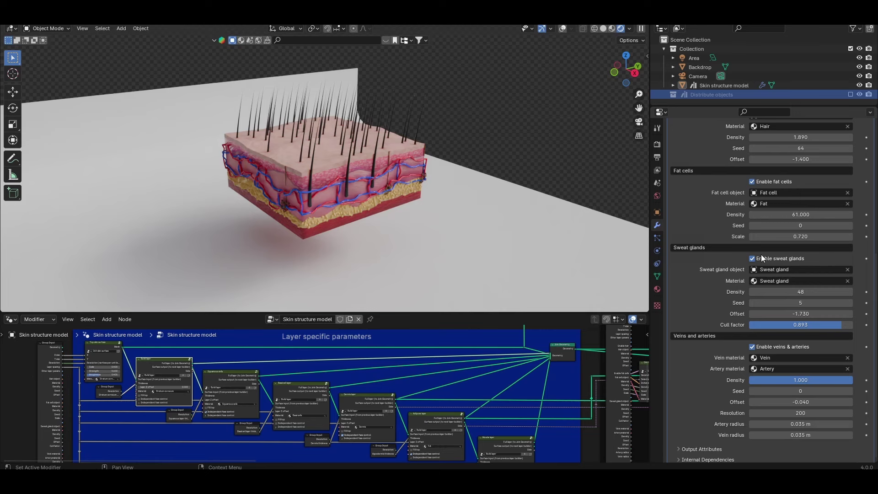
{"action": "scroll", "coordinate": [763, 259], "scroll_direction": "up", "scroll_amount": 4}
{"action": "mouse_move", "coordinate": [805, 233]}
{"action": "left_mouse_down"}
{"action": "mouse_move", "coordinate": [821, 233]}
{"action": "mouse_move", "coordinate": [809, 232]}
{"action": "left_mouse_up"}
- Set the sweat gland density to 63 and the cull factor to 0.931
{"action": "scroll", "coordinate": [714, 264], "scroll_direction": "down", "scroll_amount": 4}
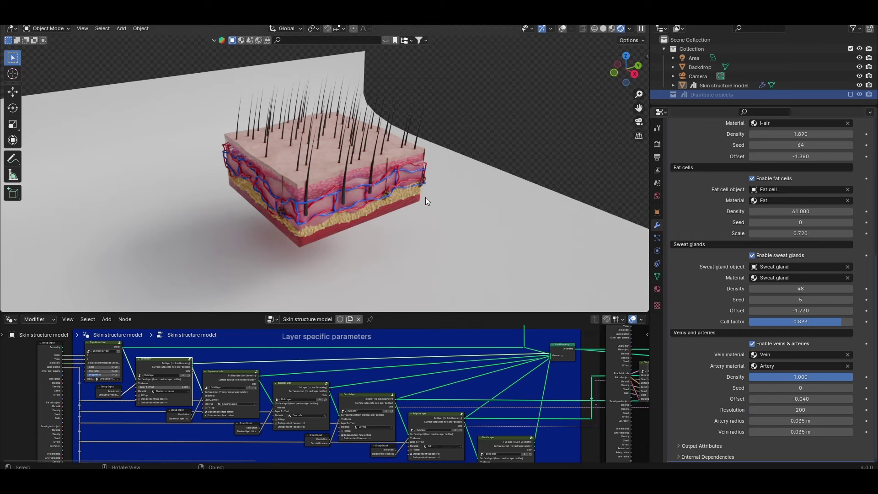
{"action": "middle_click_drag", "start_coordinate": [425, 197], "coordinate": [432, 191]}
{"action": "left_click_drag", "start_coordinate": [803, 322], "coordinate": [826, 321]}
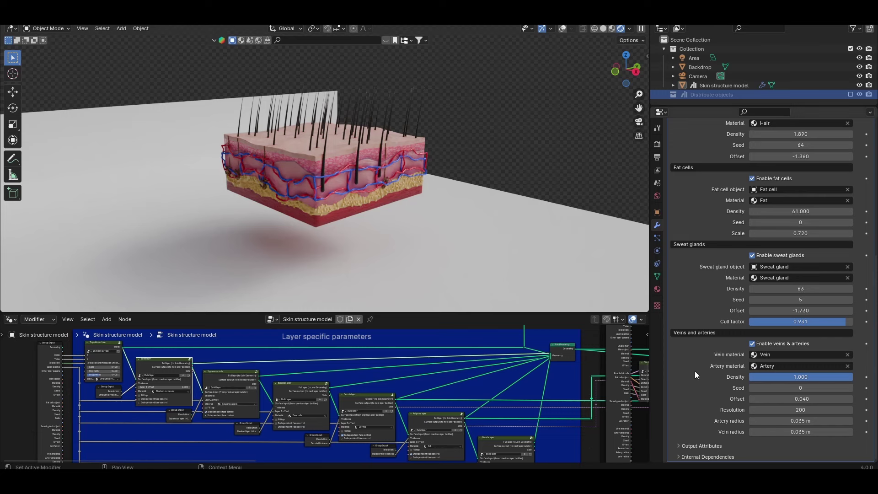
- Select the skin structure model and make its dermis layer thicker in the modifier parameters
{"action": "scroll", "coordinate": [336, 205], "scroll_direction": "up", "scroll_amount": 2}
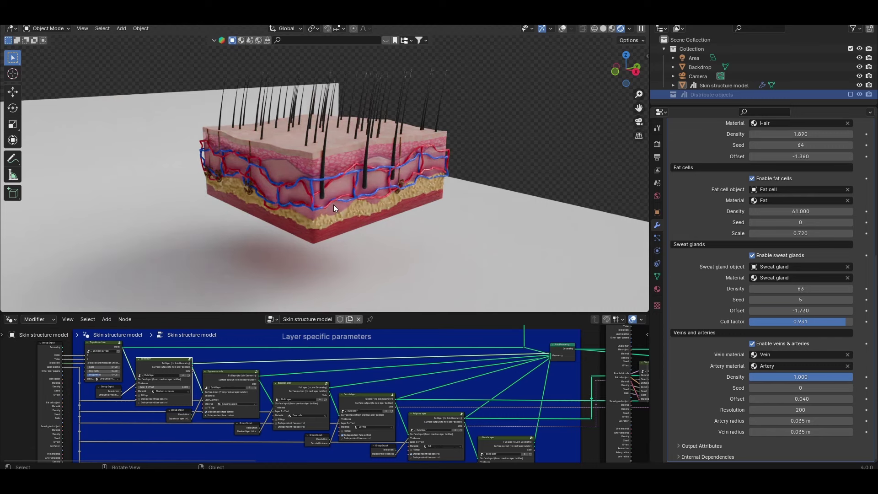
{"action": "left_click", "coordinate": [353, 196]}
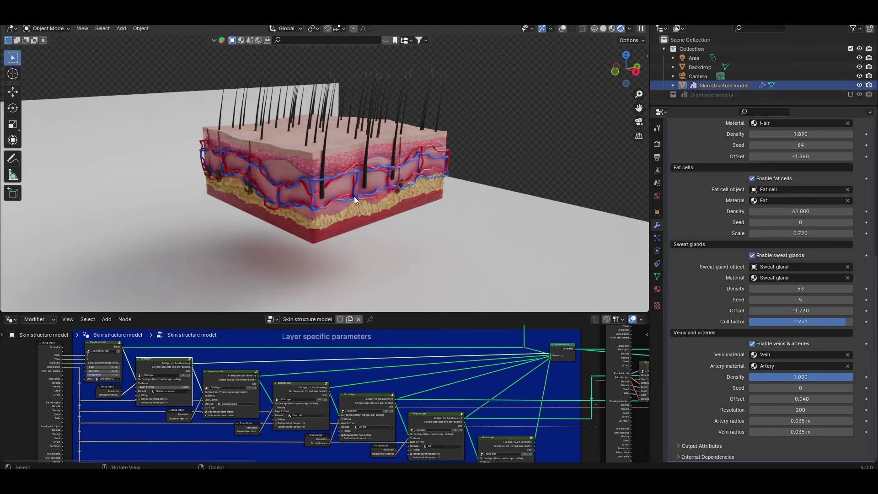
{"action": "scroll", "coordinate": [796, 210], "scroll_direction": "up", "scroll_amount": 10}
{"action": "mouse_move", "coordinate": [796, 246]}
{"action": "left_mouse_down"}
{"action": "mouse_move", "coordinate": [868, 247]}
{"action": "mouse_move", "coordinate": [790, 247]}
{"action": "left_mouse_up"}
{"action": "scroll", "coordinate": [790, 247], "scroll_direction": "down", "scroll_amount": 10}
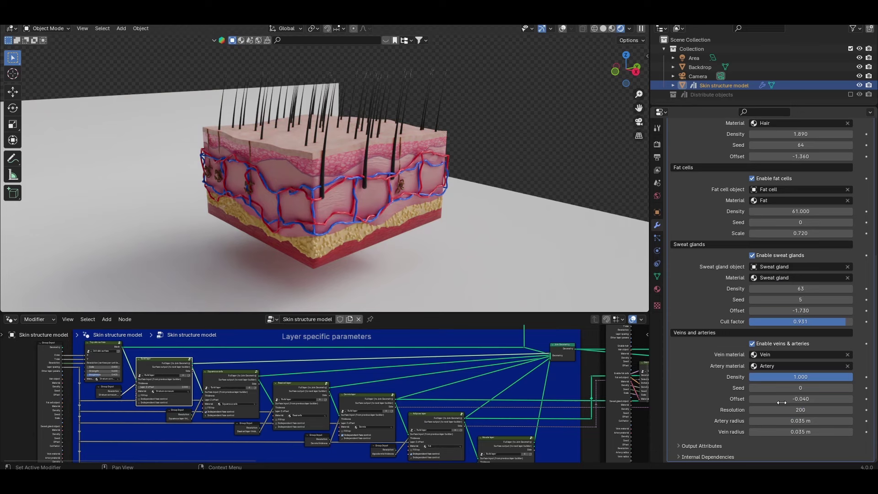
- Set the veins and arteries offset to 0.030 and their seed to 623
{"action": "left_click_drag", "start_coordinate": [783, 400], "coordinate": [852, 377]}
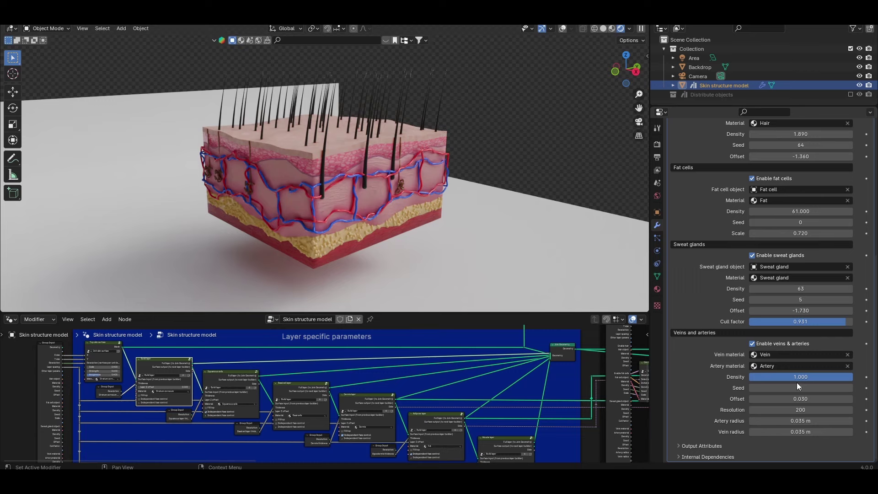
{"action": "type", "text": "623"}
{"action": "key", "text": "Return"}
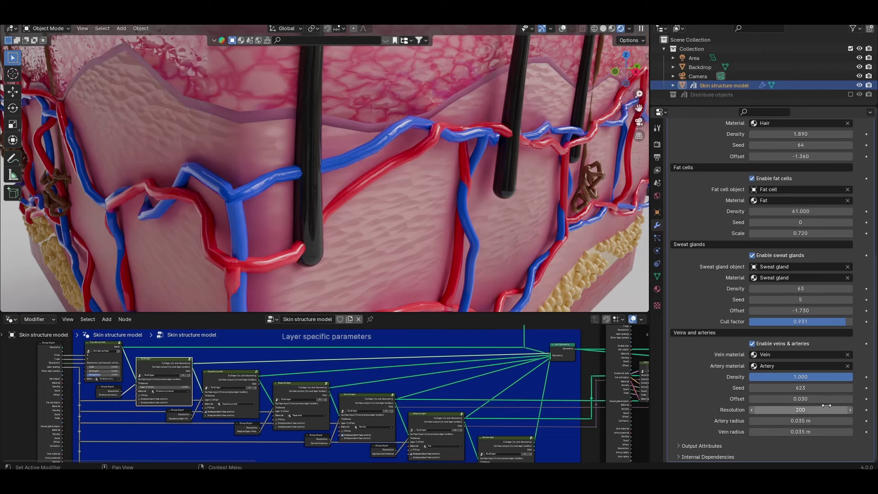
- Compare a low veins and arteries resolution of 37, and raise the resolution to 393
{"action": "left_click", "coordinate": [800, 409]}
{"action": "type", "text": "64"}
{"action": "key", "text": "Return"}
{"action": "left_click_drag", "start_coordinate": [800, 409], "coordinate": [788, 409]}
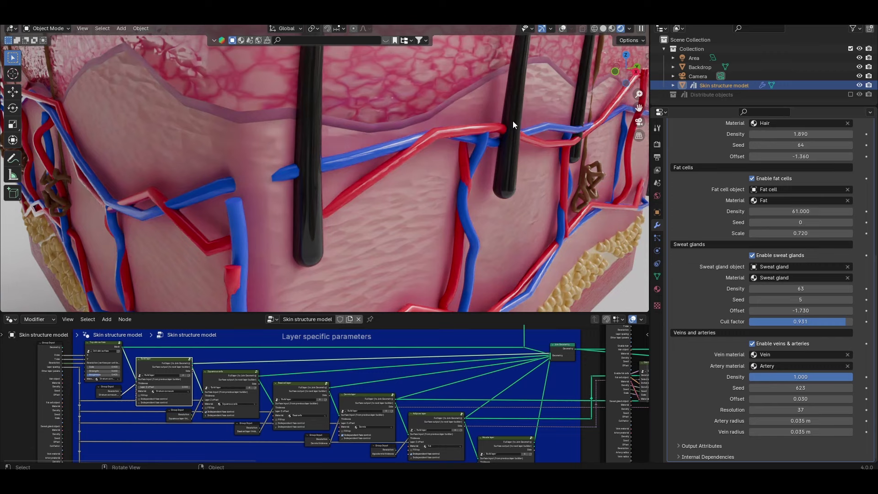
{"action": "scroll", "coordinate": [482, 156], "scroll_direction": "down", "scroll_amount": 4}
{"action": "scroll", "coordinate": [421, 150], "scroll_direction": "up", "scroll_amount": 1}
{"action": "left_click_drag", "start_coordinate": [788, 410], "coordinate": [851, 410]}
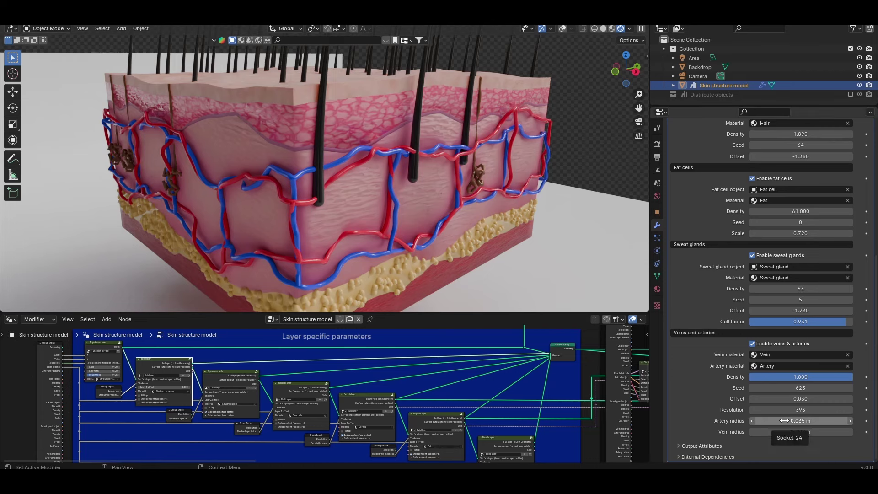
- Try an artery radius of 0.295 m and undo the change
{"action": "left_click_drag", "start_coordinate": [784, 421], "coordinate": [816, 421]}
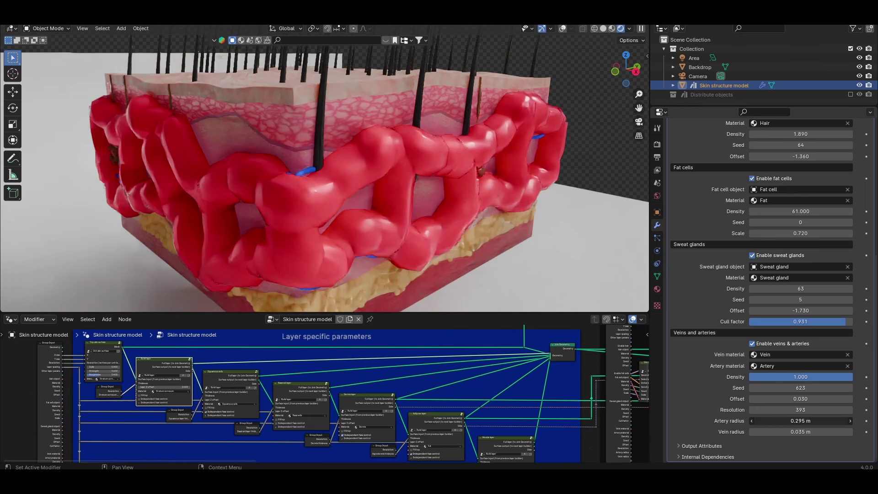
{"action": "key", "text": "ctrl+z"}
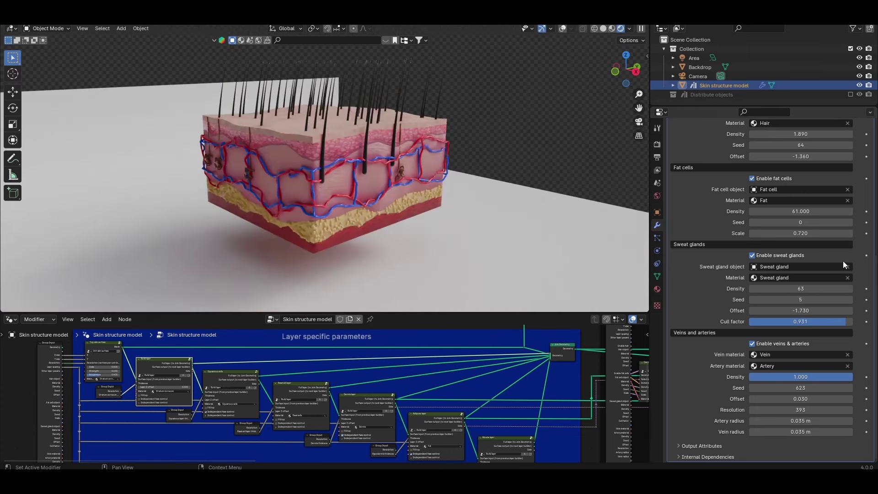
- Include the Distribute objects collection in the scene, expand it, and select the Fat cell object to inspect its parameters
{"action": "left_click_drag", "start_coordinate": [768, 105], "coordinate": [769, 208]}
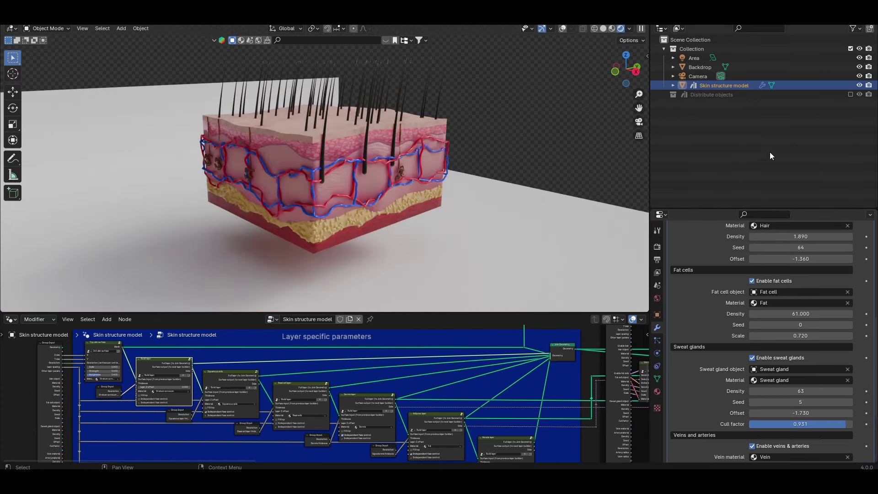
{"action": "left_click", "coordinate": [721, 95]}
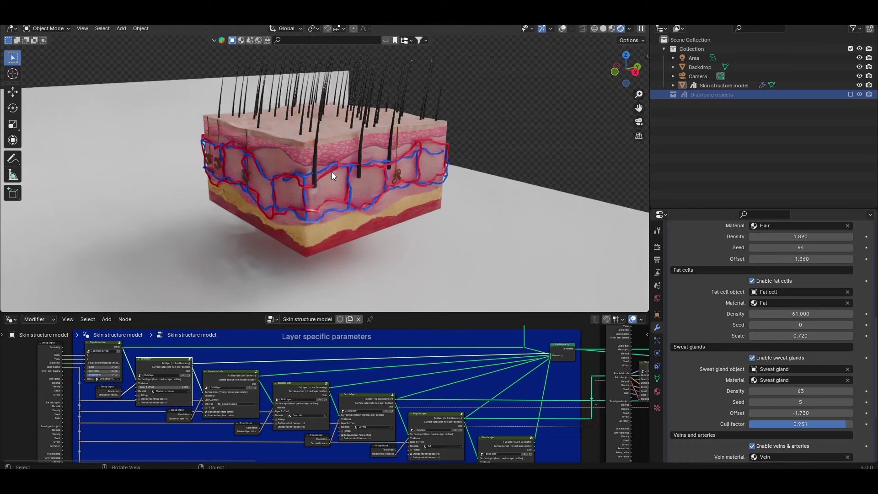
{"action": "left_click", "coordinate": [851, 94]}
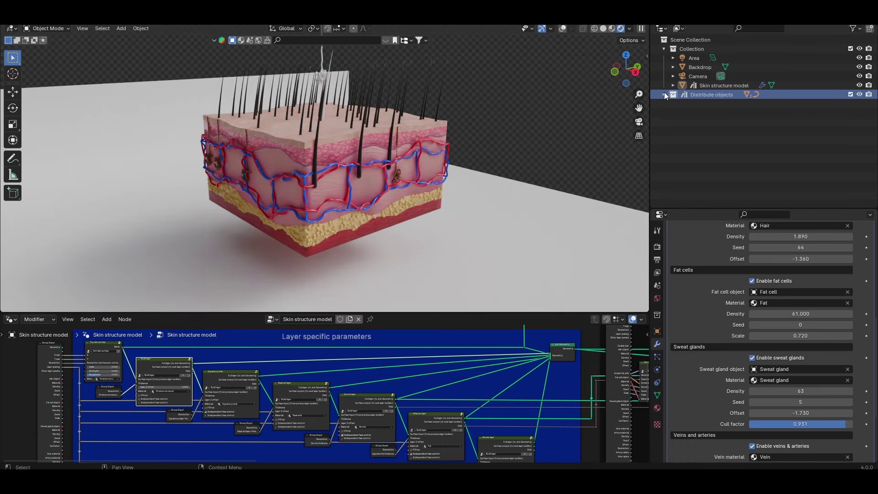
{"action": "left_click", "coordinate": [664, 94]}
{"action": "left_click", "coordinate": [698, 104]}
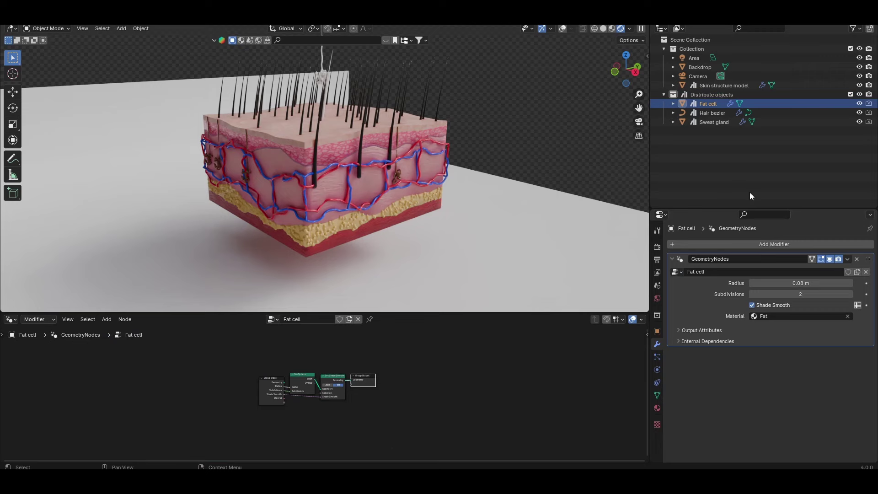
{"action": "left_click_drag", "start_coordinate": [745, 208], "coordinate": [745, 132]}
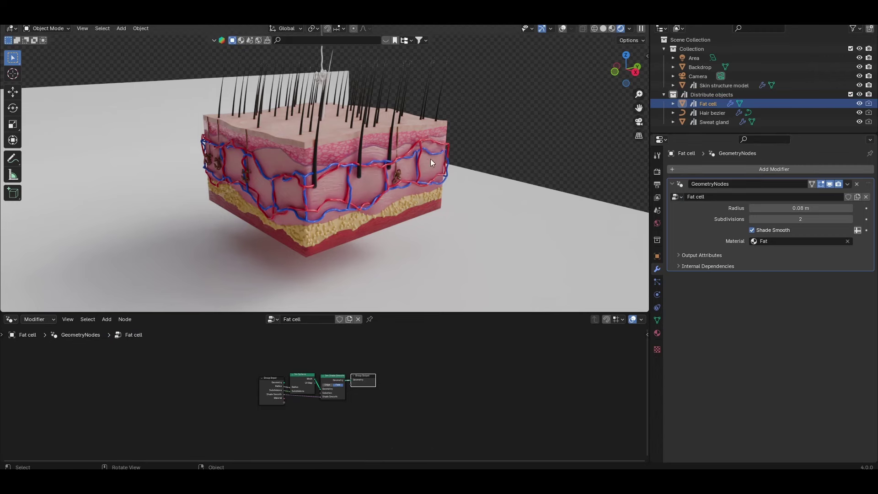
{"action": "scroll", "coordinate": [370, 235], "scroll_direction": "up", "scroll_amount": 10}
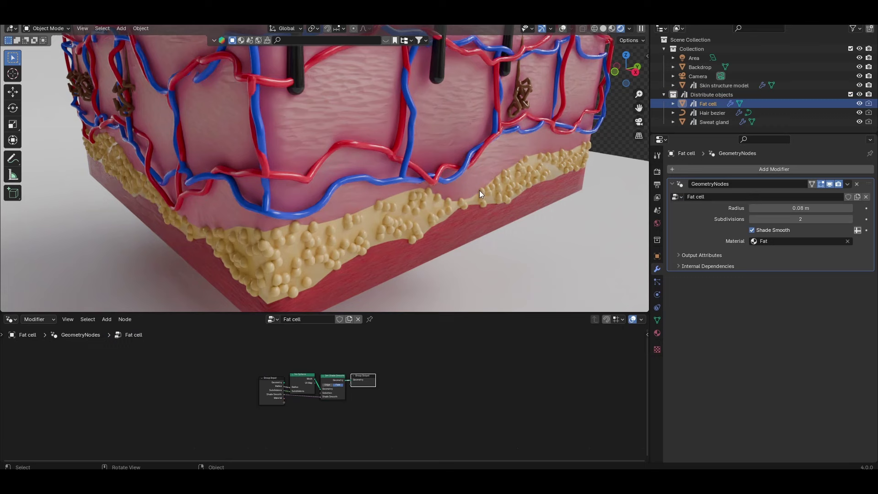
{"action": "scroll", "coordinate": [347, 219], "scroll_direction": "down", "scroll_amount": 5}
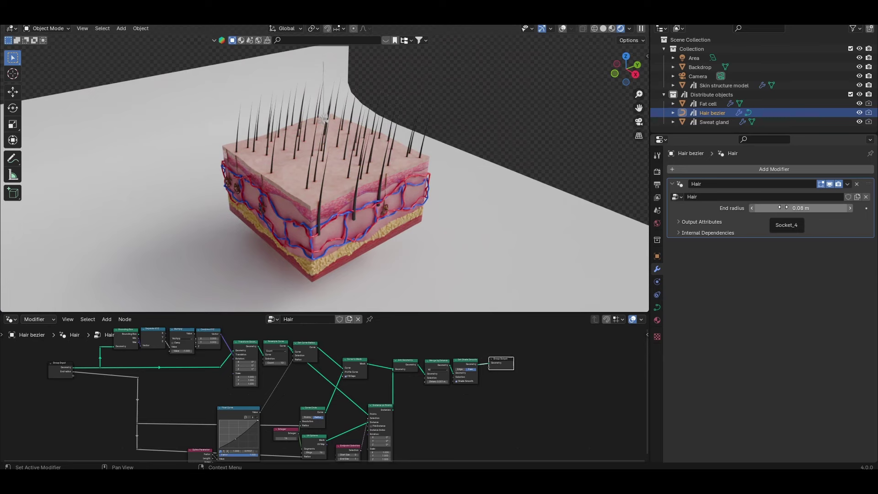
- Set the end radius of the Hair bezier object to 0.06 m
{"action": "mouse_move", "coordinate": [782, 207]}
{"action": "left_mouse_down"}
{"action": "mouse_move", "coordinate": [832, 207]}
{"action": "mouse_move", "coordinate": [781, 207]}
{"action": "left_mouse_up"}
{"action": "middle_click_drag", "start_coordinate": [357, 201], "coordinate": [316, 180]}
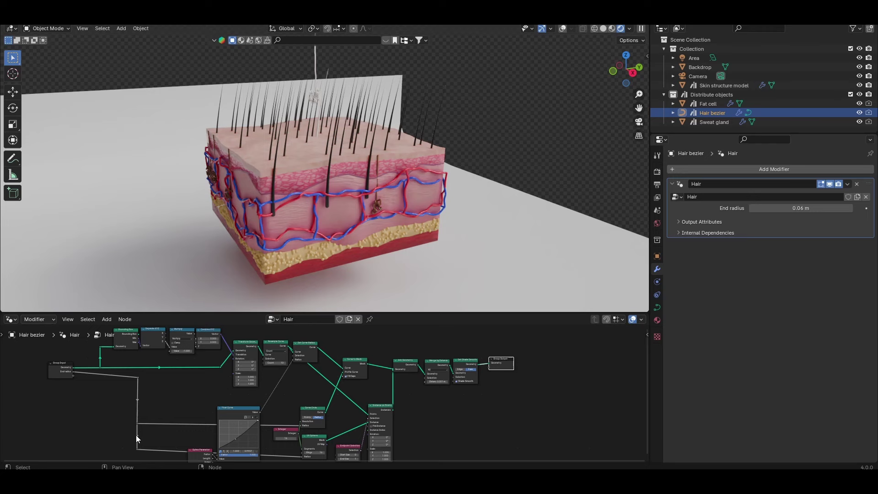
- Reshape the Float Curve in the Hair node tree to adjust how the hair's thickness varies along its length
{"action": "mouse_move", "coordinate": [238, 376]}
{"action": "middle_mouse_down"}
{"action": "mouse_move", "coordinate": [229, 398]}
{"action": "mouse_move", "coordinate": [246, 379]}
{"action": "middle_mouse_up"}
{"action": "scroll", "coordinate": [246, 384], "scroll_direction": "up", "scroll_amount": 3}
{"action": "middle_click_drag", "start_coordinate": [218, 415], "coordinate": [294, 388]}
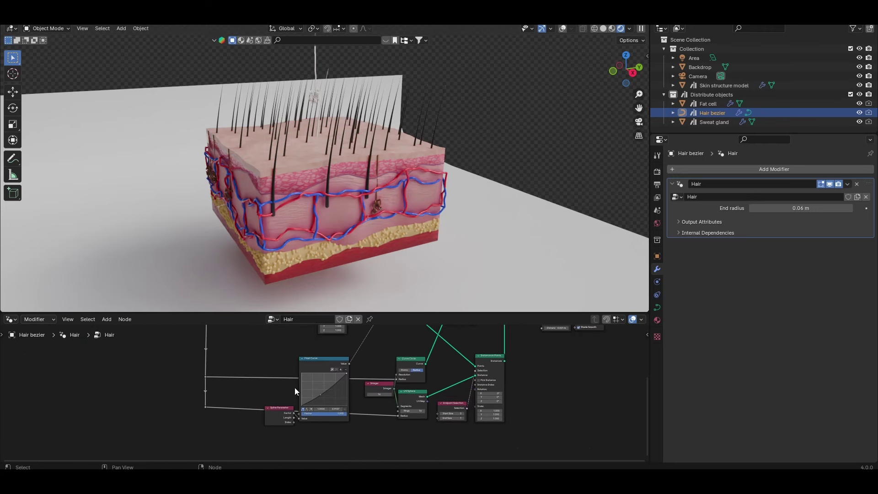
{"action": "scroll", "coordinate": [311, 371], "scroll_direction": "down", "scroll_amount": 4}
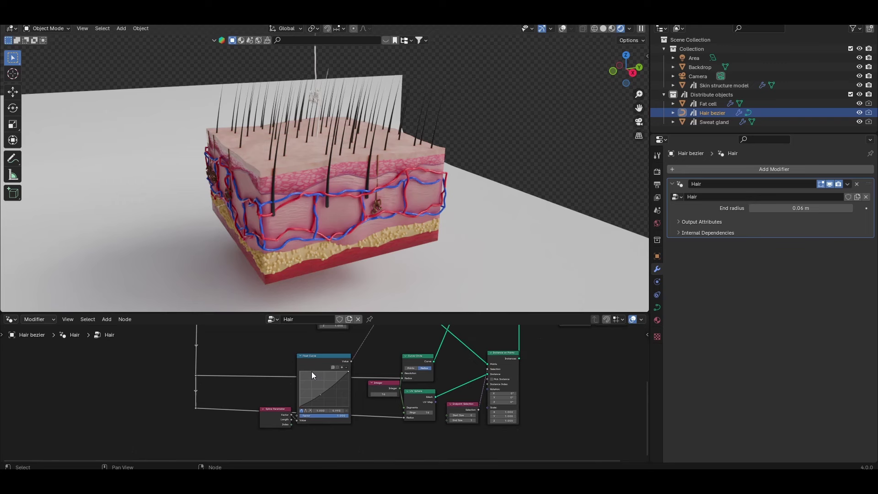
{"action": "scroll", "coordinate": [315, 371], "scroll_direction": "up", "scroll_amount": 7}
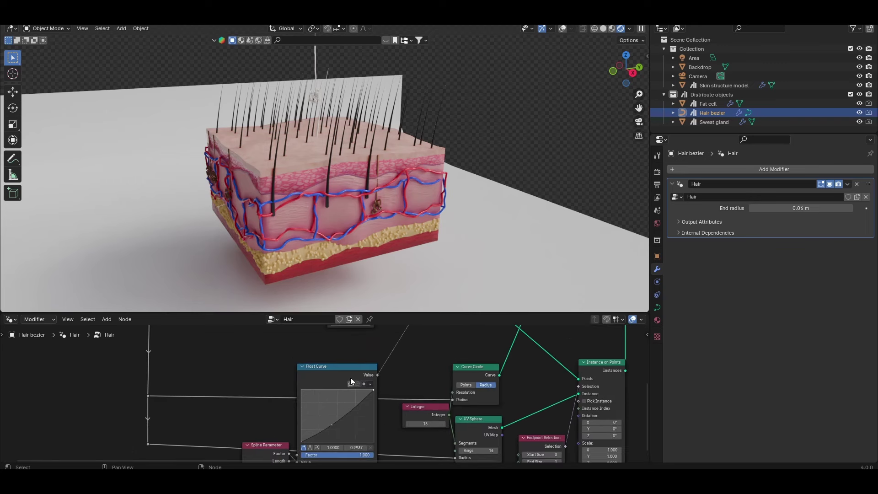
{"action": "left_click_drag", "start_coordinate": [333, 404], "coordinate": [343, 383]}
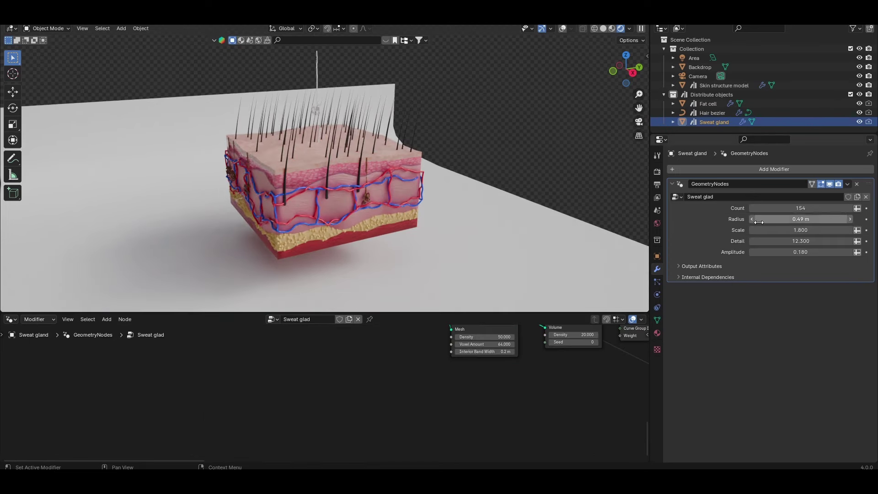
- Set the sweat gland object's count to 336 and its radius to 0.48 m
{"action": "scroll", "coordinate": [566, 347], "scroll_direction": "down", "scroll_amount": 8}
{"action": "middle_click_drag", "start_coordinate": [455, 389], "coordinate": [289, 435]}
{"action": "scroll", "coordinate": [351, 402], "scroll_direction": "down", "scroll_amount": 4}
{"action": "middle_click_drag", "start_coordinate": [343, 383], "coordinate": [317, 394]}
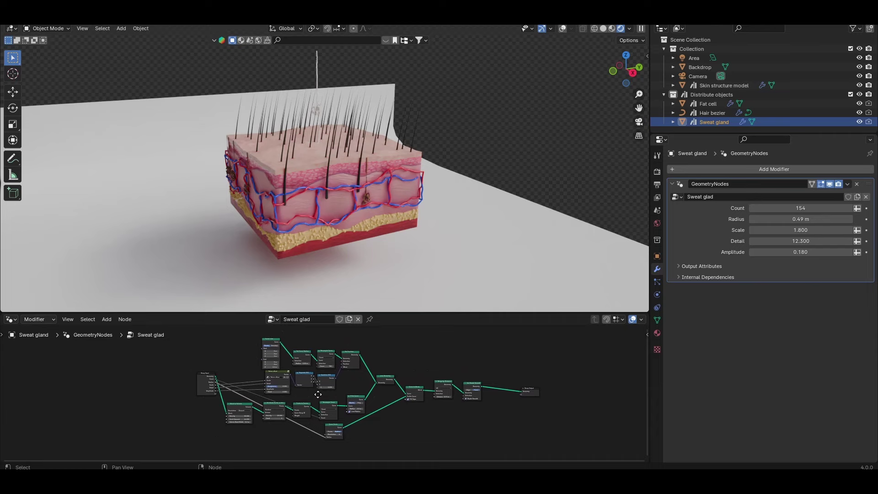
{"action": "scroll", "coordinate": [356, 201], "scroll_direction": "up", "scroll_amount": 1}
{"action": "scroll", "coordinate": [357, 201], "scroll_direction": "up", "scroll_amount": 6}
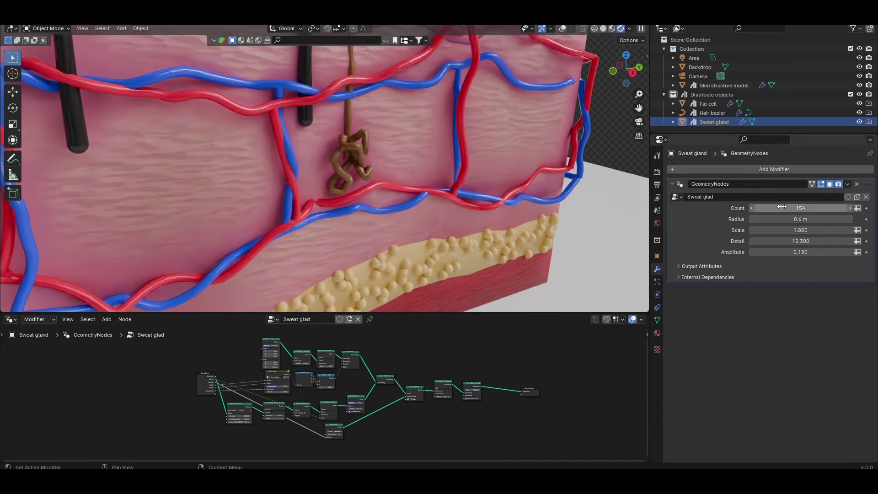
{"action": "mouse_move", "coordinate": [784, 208]}
{"action": "left_mouse_down"}
{"action": "mouse_move", "coordinate": [852, 208]}
{"action": "mouse_move", "coordinate": [804, 208]}
{"action": "mouse_move", "coordinate": [798, 220]}
{"action": "mouse_move", "coordinate": [815, 220]}
{"action": "mouse_move", "coordinate": [776, 219]}
{"action": "left_mouse_up"}
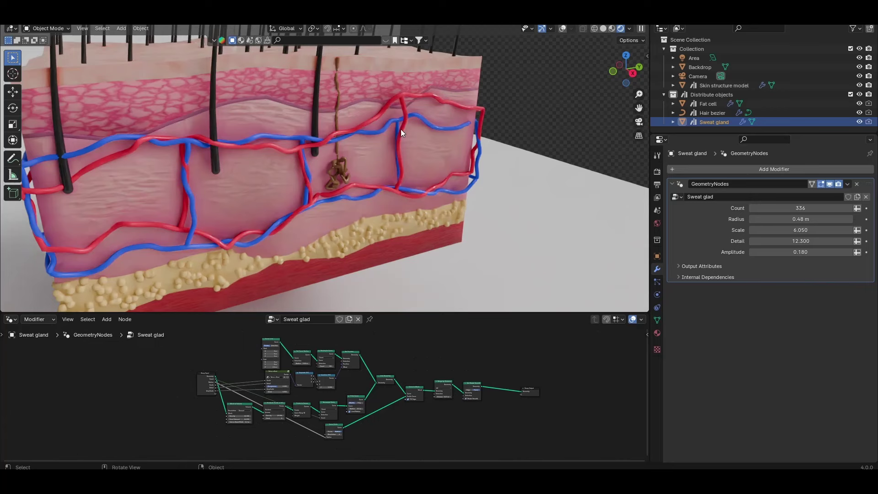
- Try a scale of 4.350, a detail of 3.270 and a different amplitude on the sweat gland
{"action": "left_click_drag", "start_coordinate": [792, 229], "coordinate": [772, 230]}
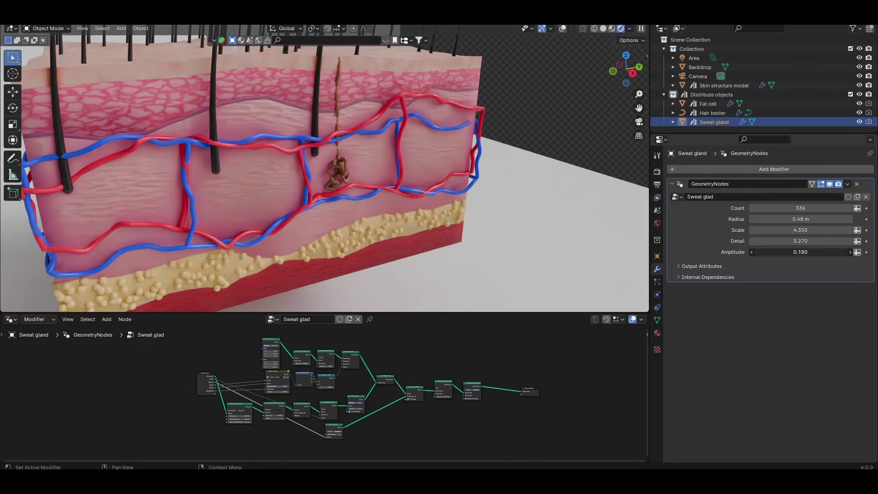
{"action": "left_click_drag", "start_coordinate": [800, 252], "coordinate": [766, 252]}
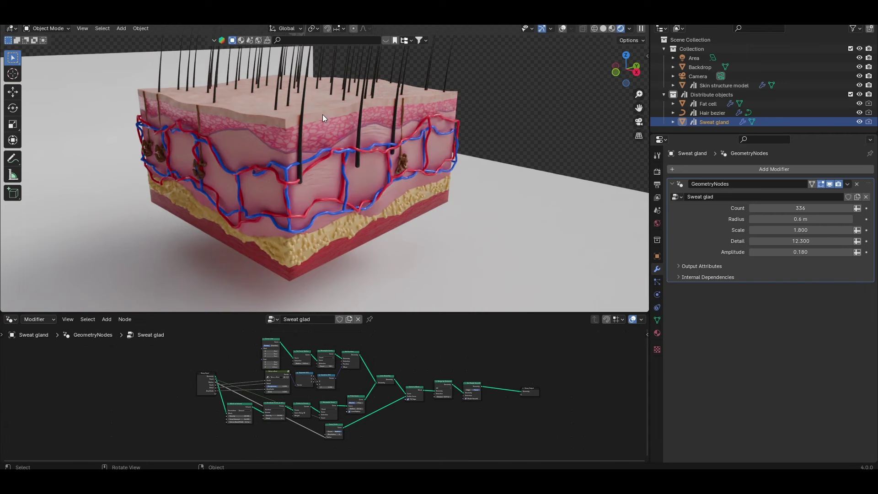
- Select the skin structure model and open its material settings
{"action": "left_click", "coordinate": [323, 115]}
{"action": "middle_click_drag", "start_coordinate": [325, 120], "coordinate": [352, 153]}
{"action": "left_click", "coordinate": [656, 333]}
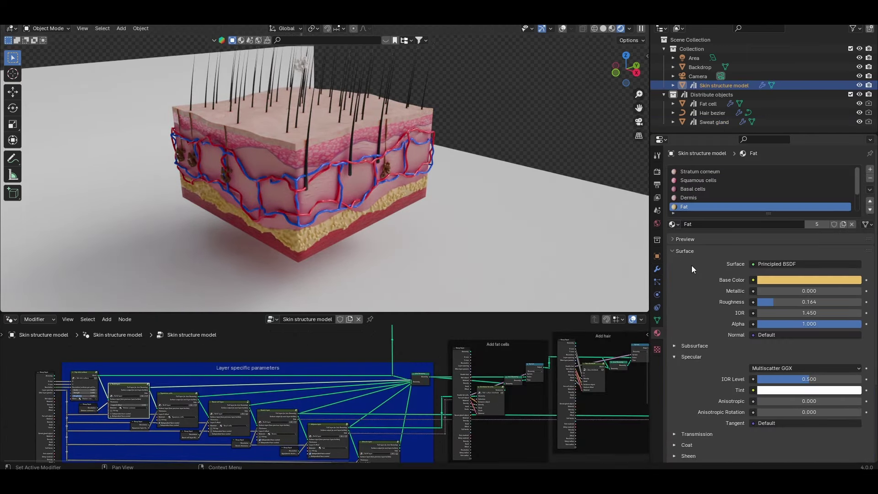